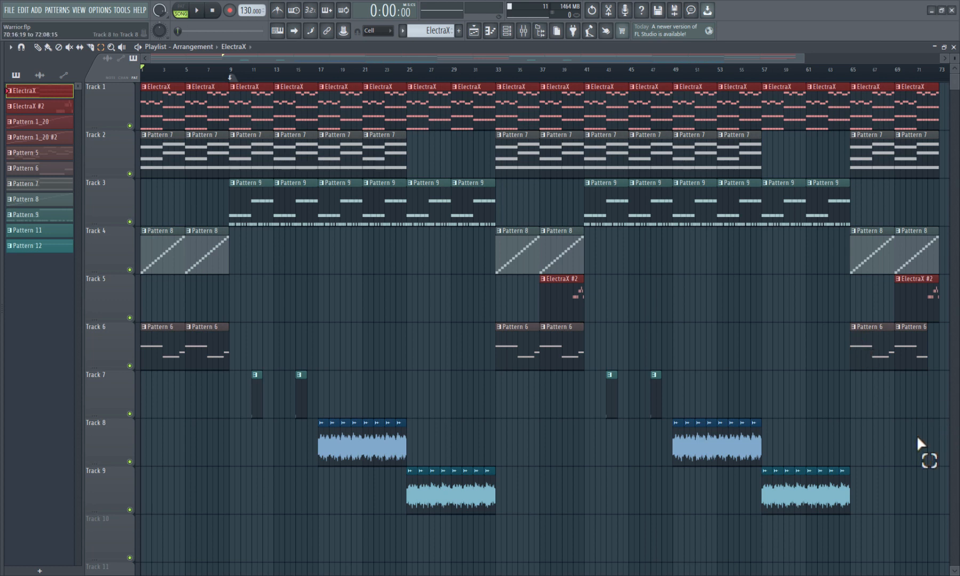
Play the full song arrangement in the playlist, then stop playback
key(space)
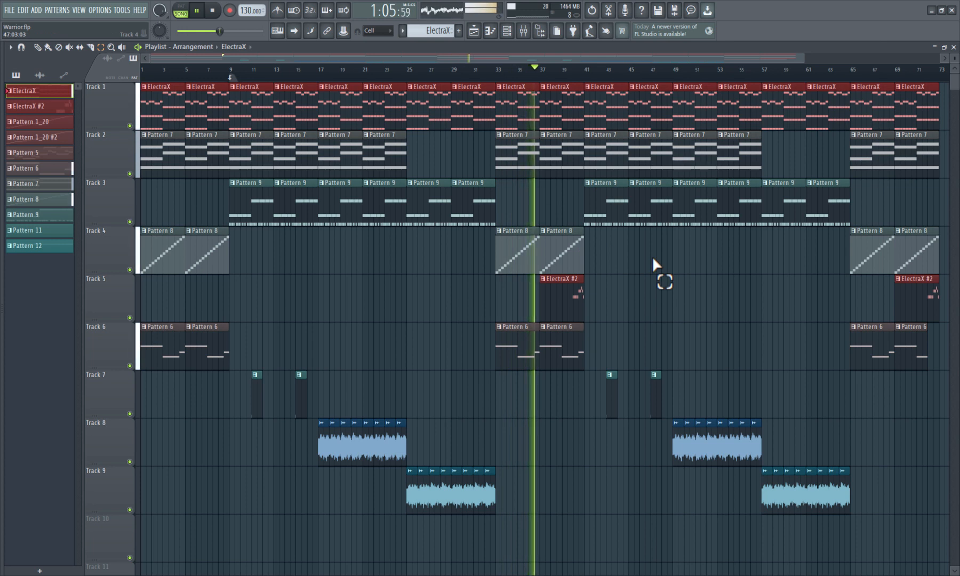
key(space)
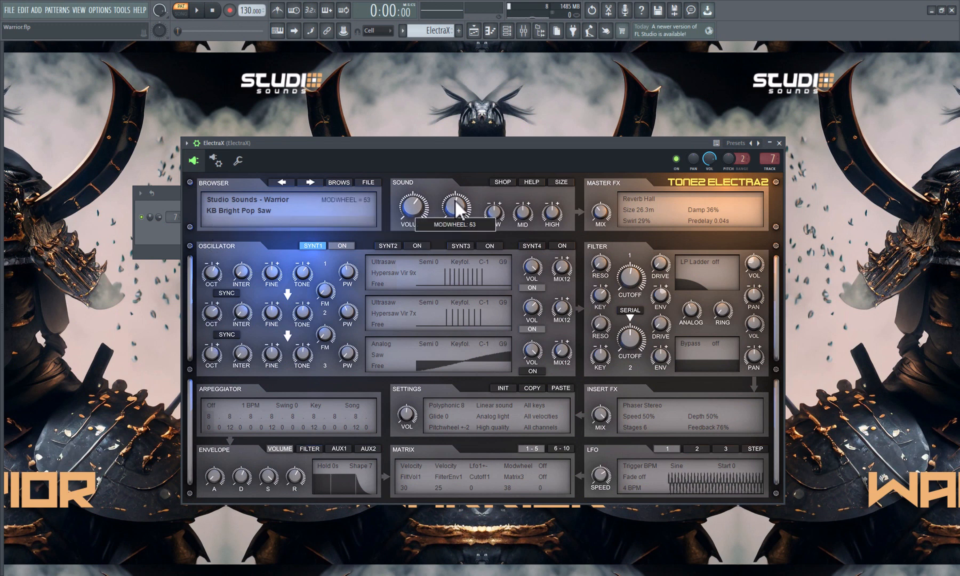
Play back the ElectraX pattern while reviewing its notes in the piano roll, and close the piano roll
key(F7)
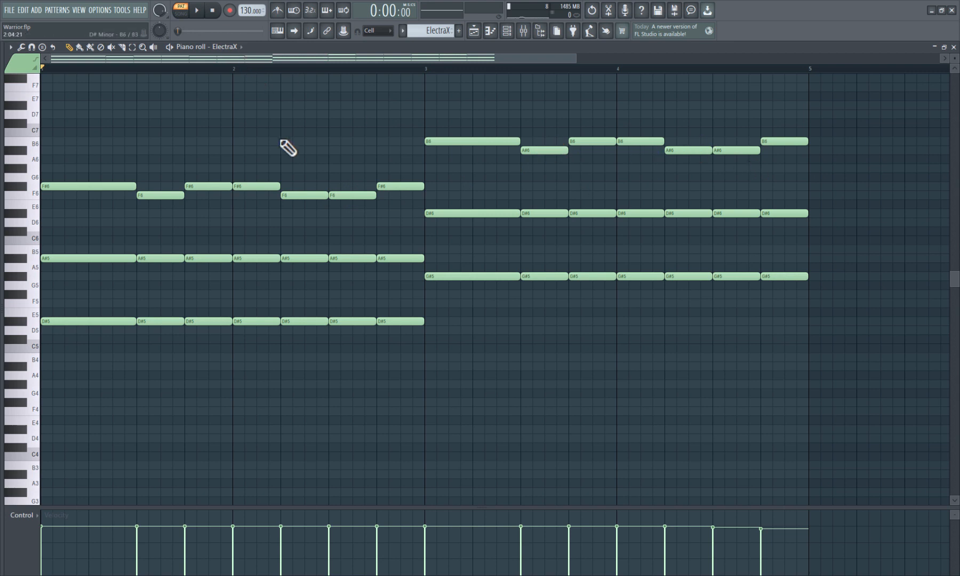
key(space)
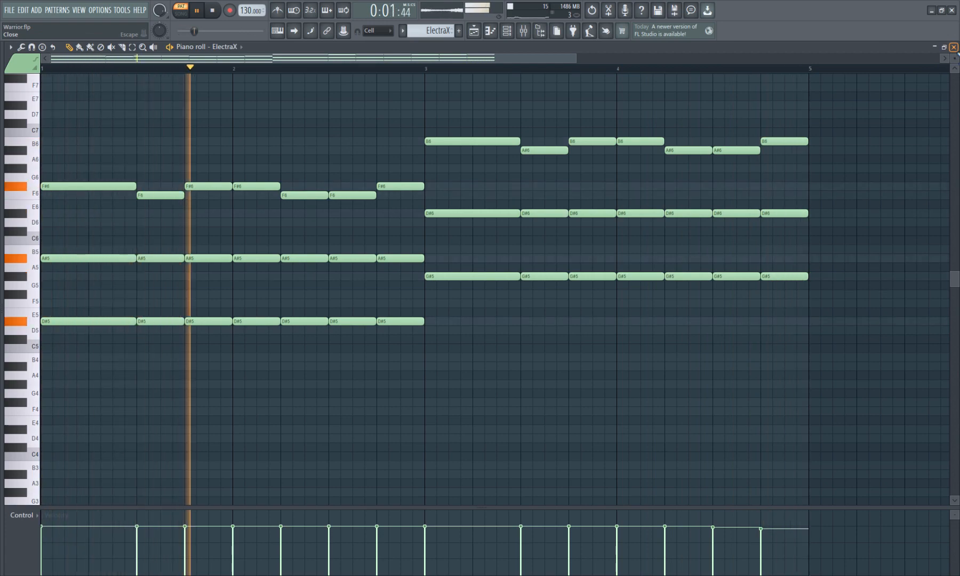
click(953, 47)
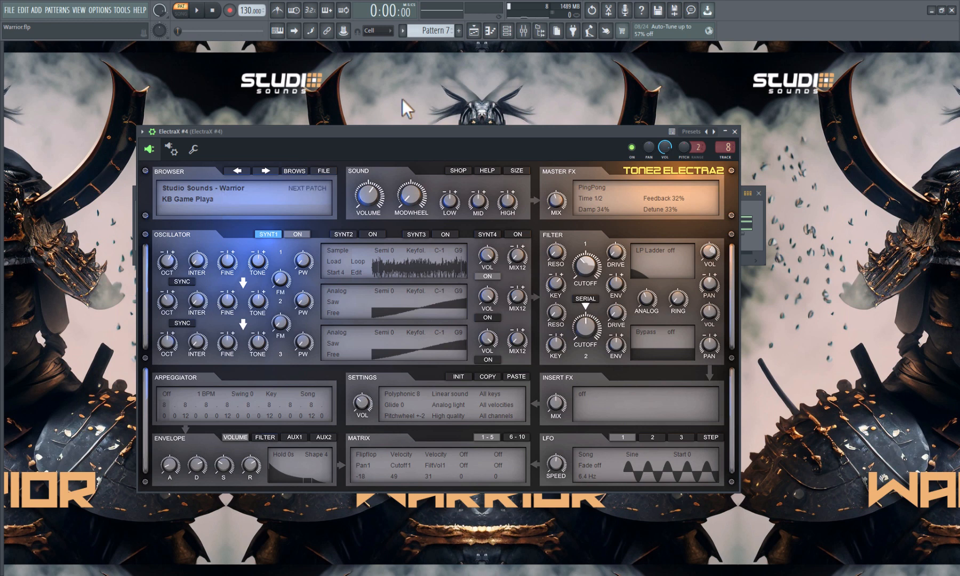
Open Pattern 7's ElectraX #4 notes in the piano roll and try the middle chord notes one octave higher
key(F6)
click(264, 224)
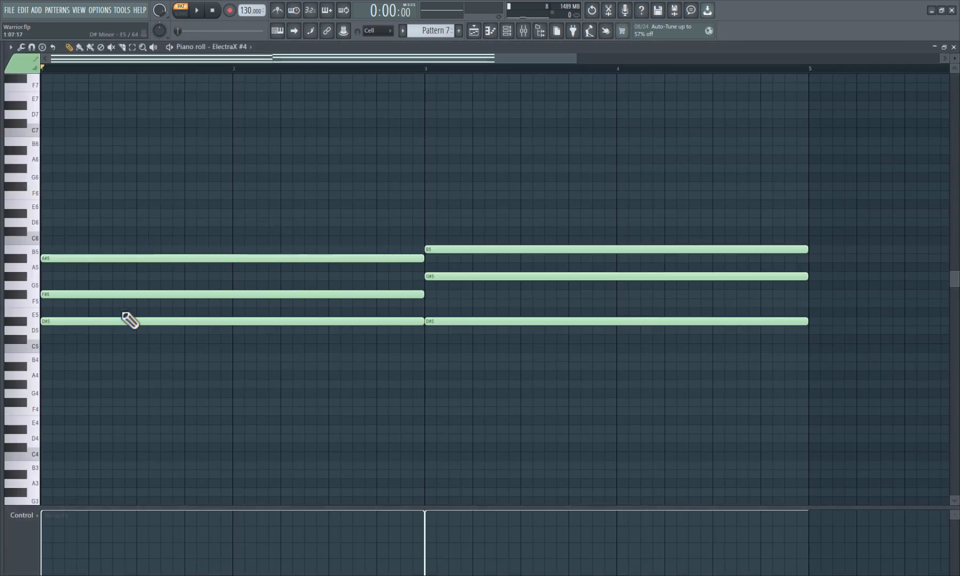
drag(394, 315, 471, 273)
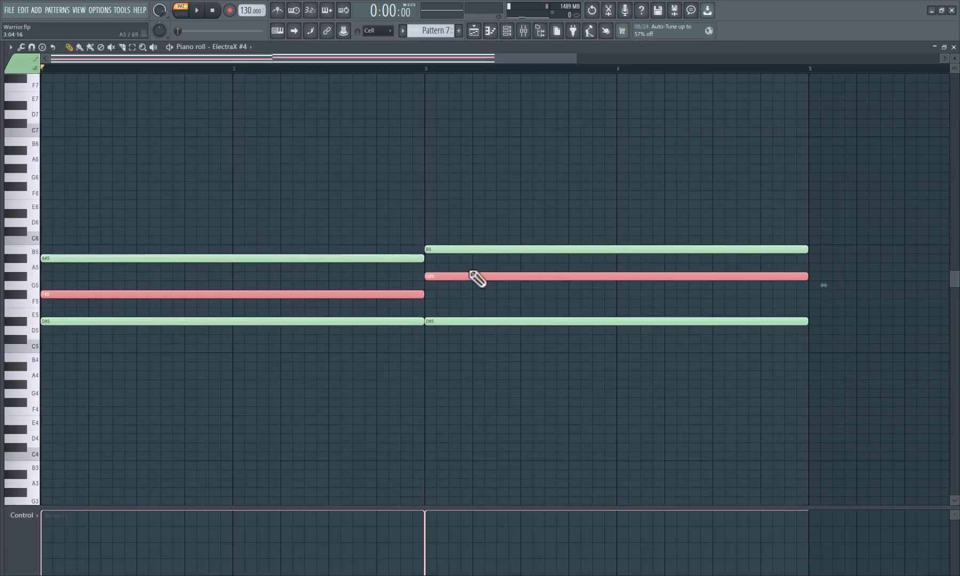
key(ctrl+Up)
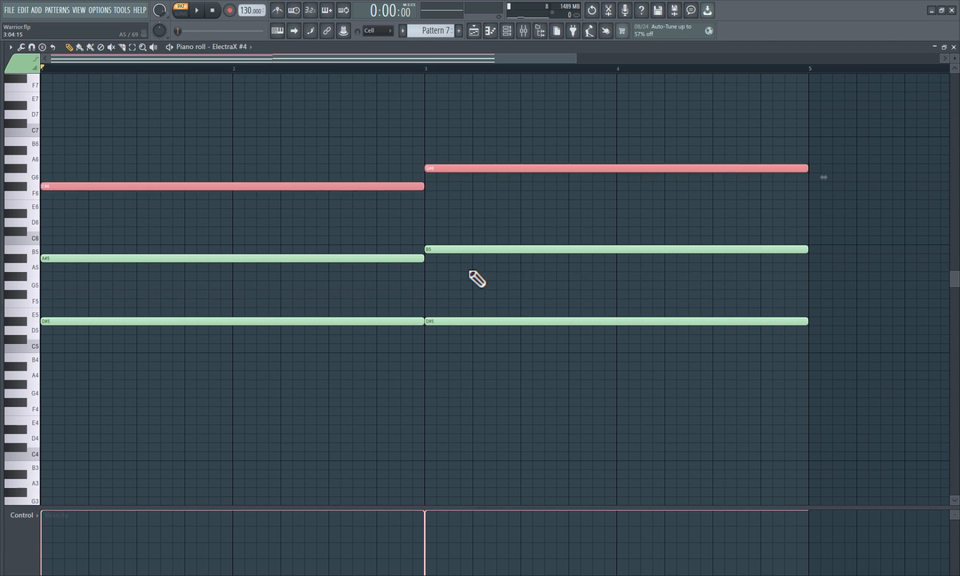
key(ctrl+Down)
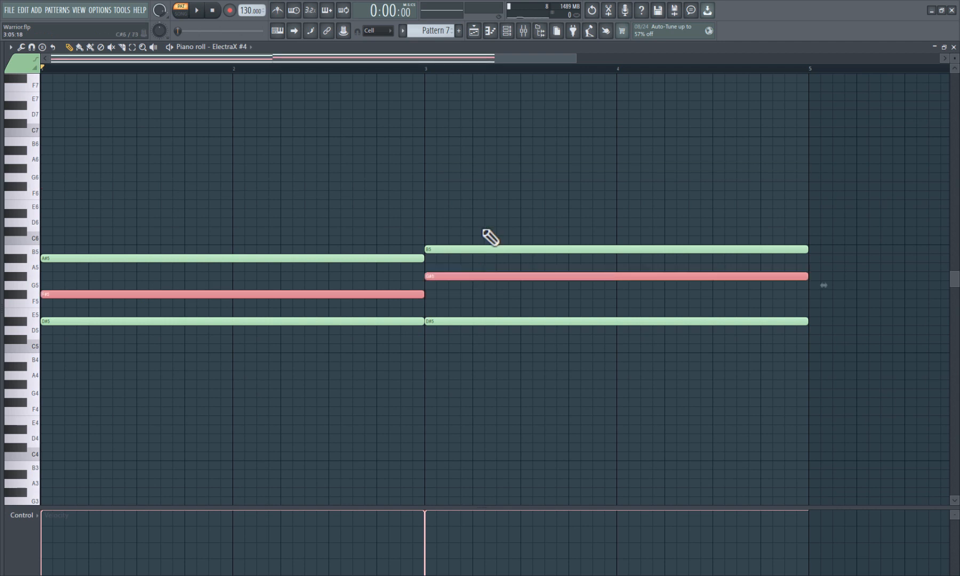
Close the piano roll, play back Pattern 7 and close the ElectraX #4 instrument
click(954, 47)
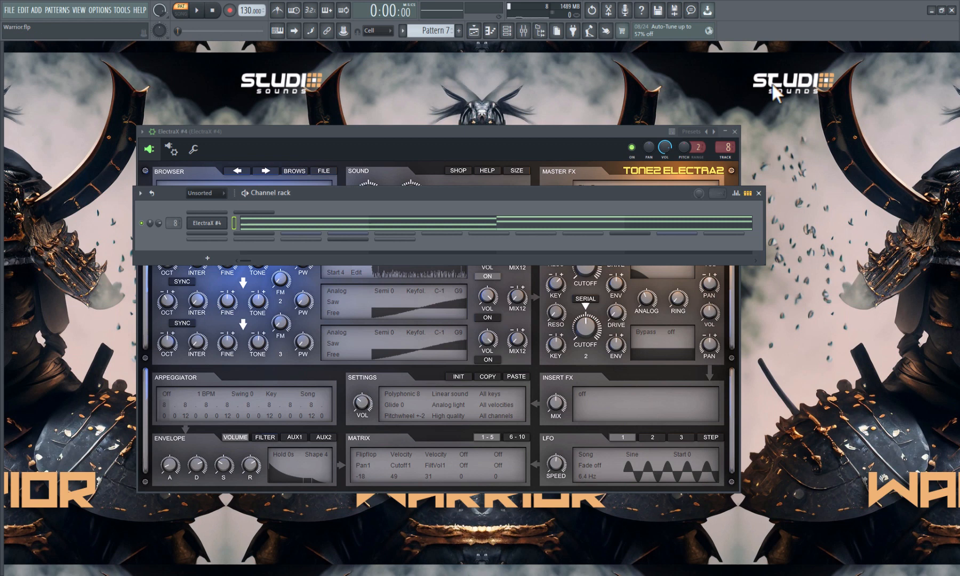
click(206, 15)
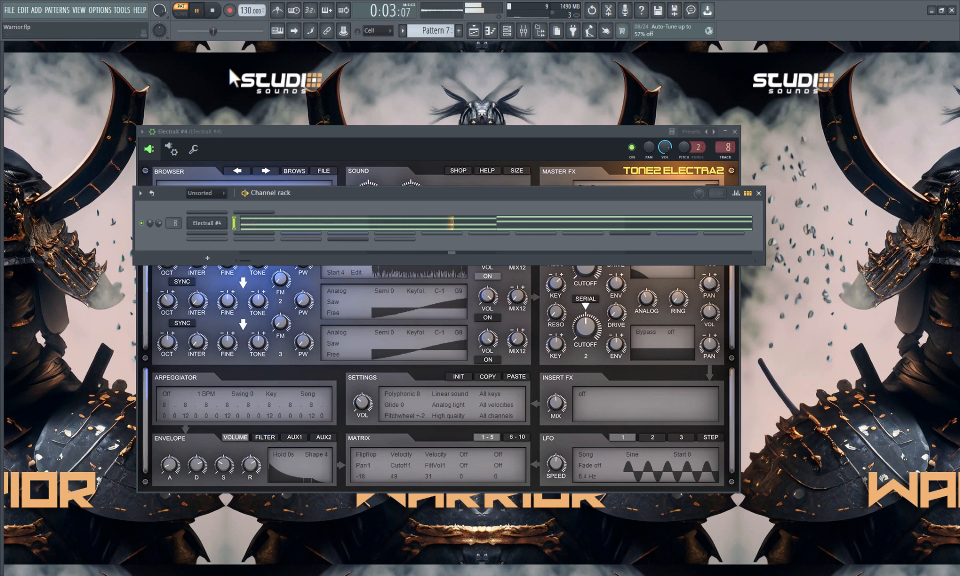
click(735, 131)
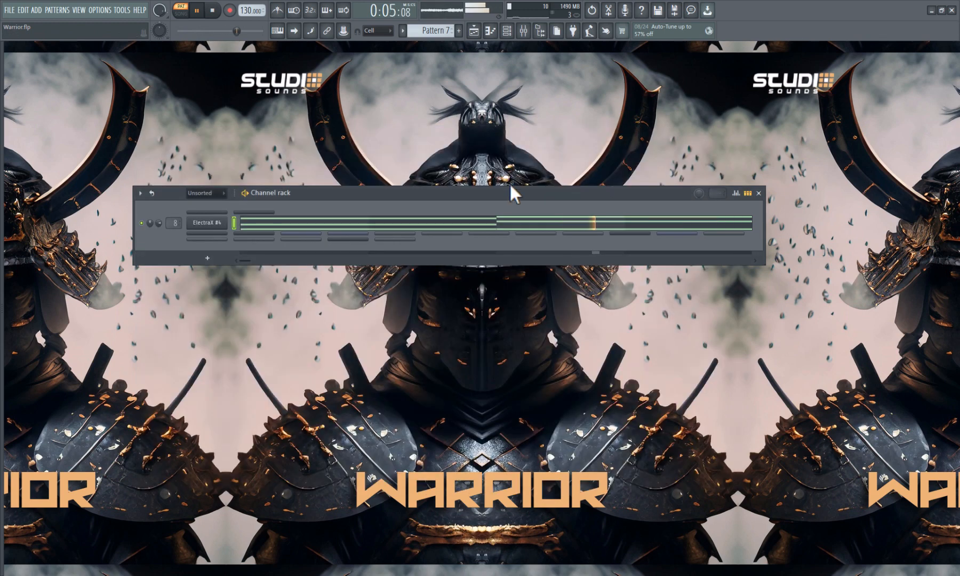
Select the span from bar 1 to bar 9 in the playlist and play only Tracks 1 and 2 in song mode
click(476, 33)
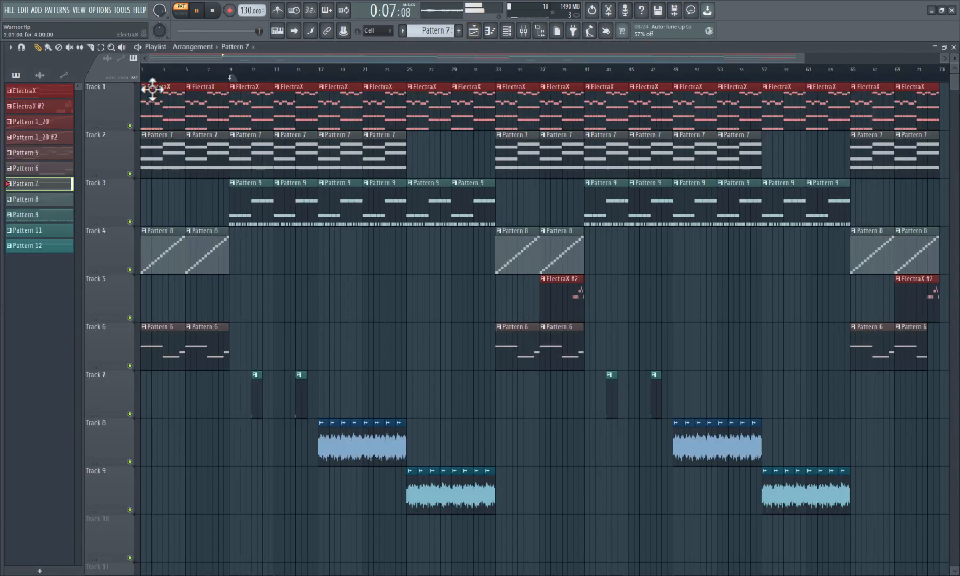
drag(230, 66, 135, 89)
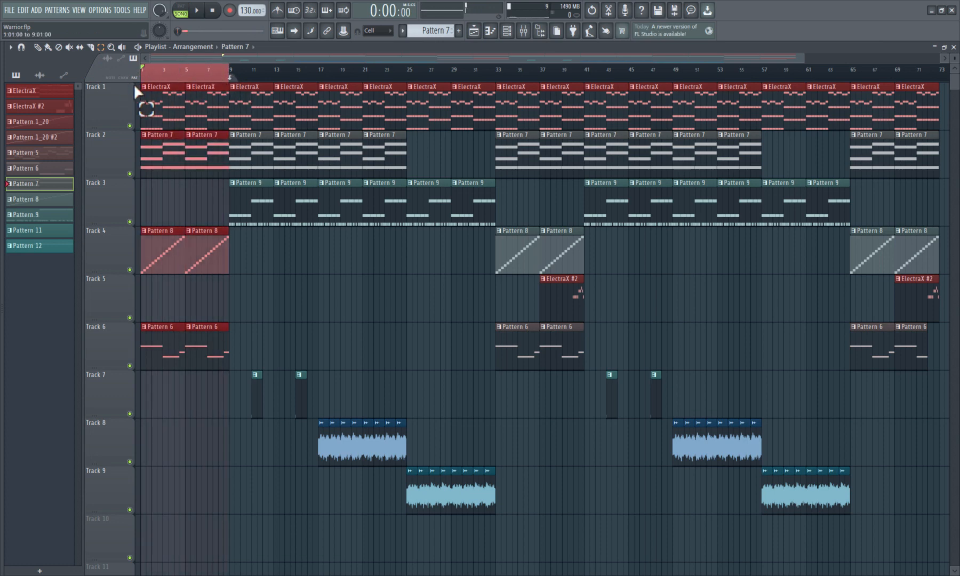
click(37, 47)
right_click(129, 127)
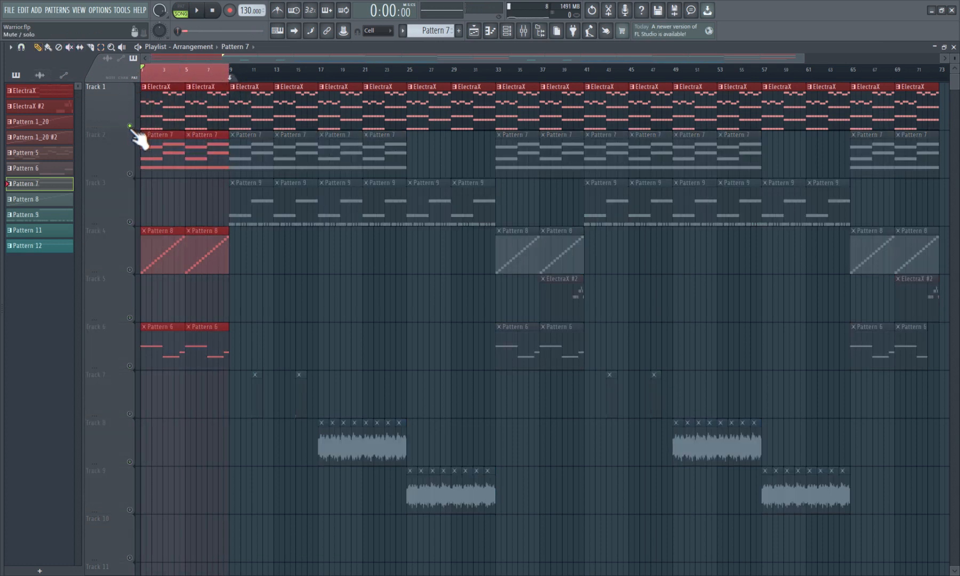
click(130, 174)
click(197, 10)
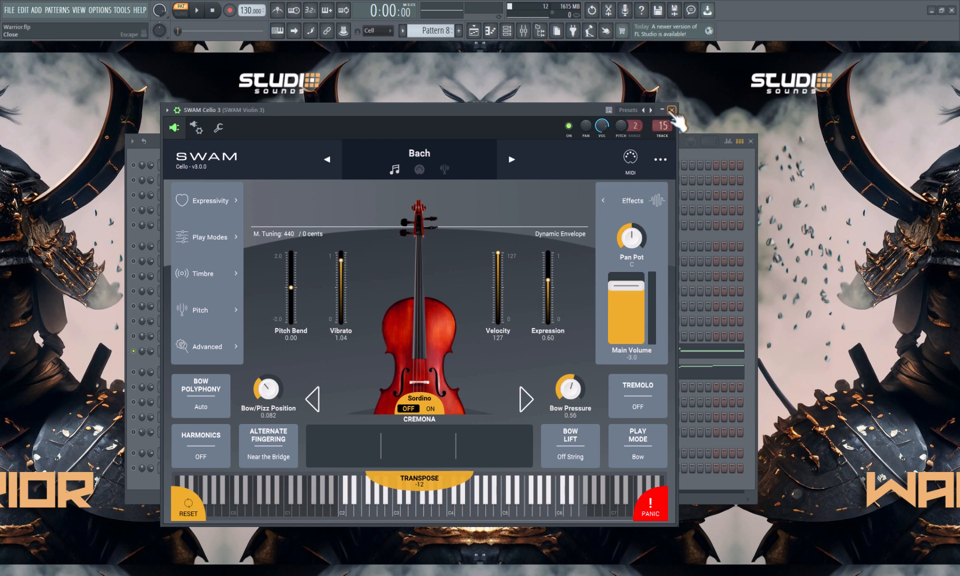
Play back Pattern 8 while reviewing the SWAM Cello 3 melody notes in the piano roll
click(671, 109)
click(278, 354)
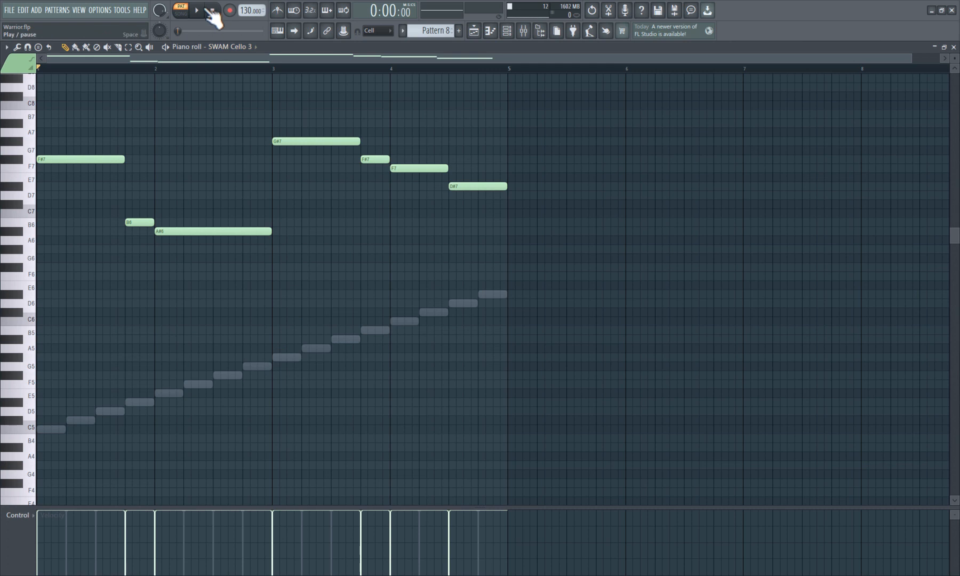
click(203, 11)
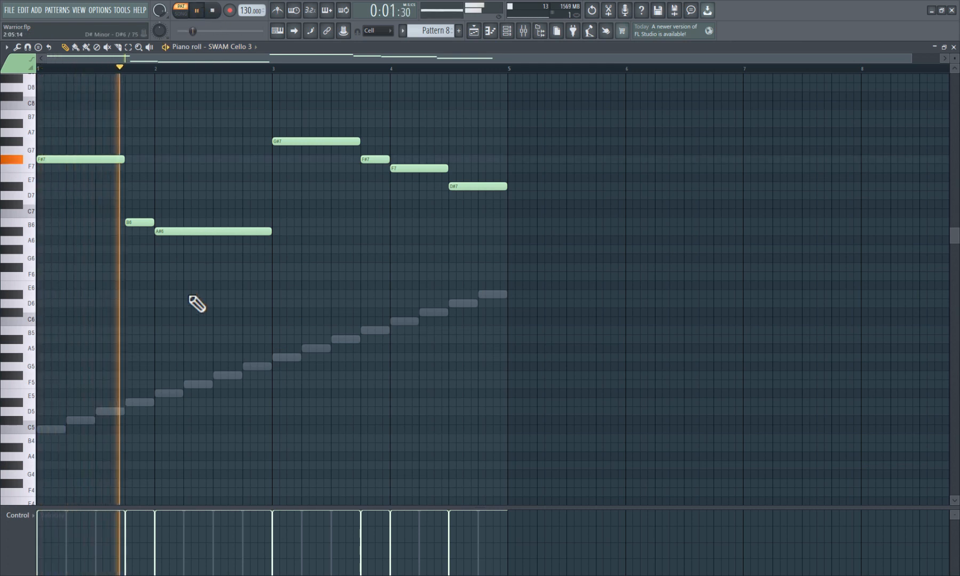
click(953, 47)
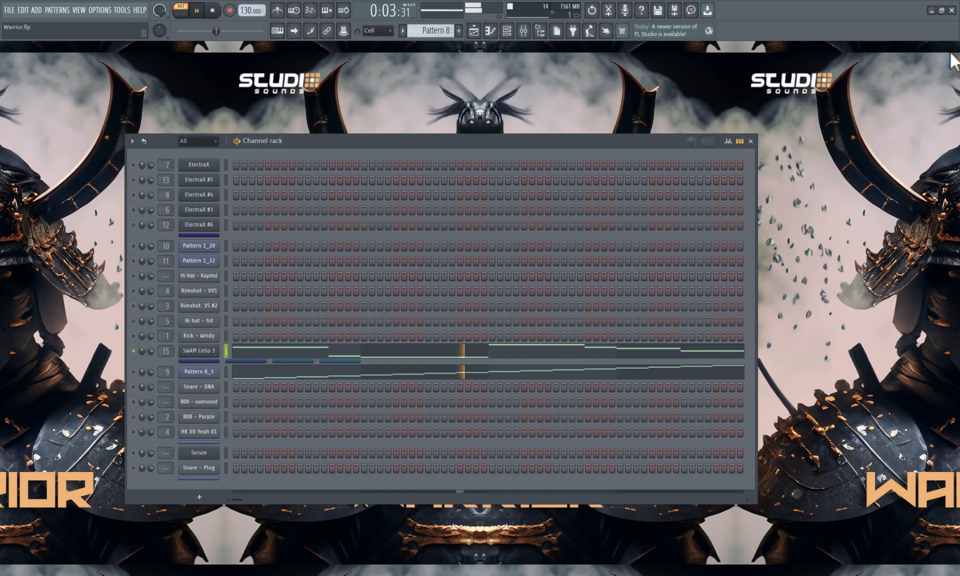
Examine the SWAM Cello 3 instrument settings and its notes during playback, then stop Pattern 8
click(214, 350)
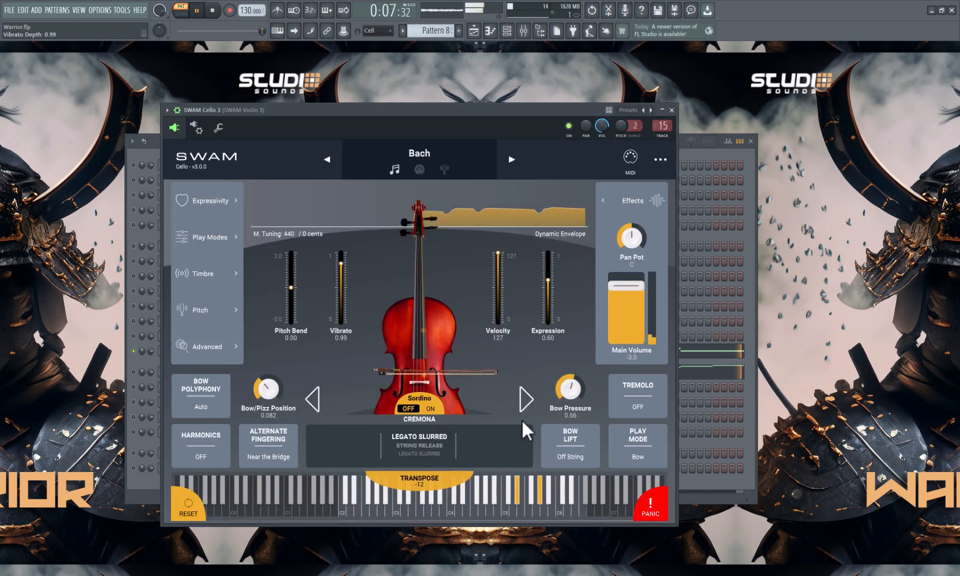
click(671, 110)
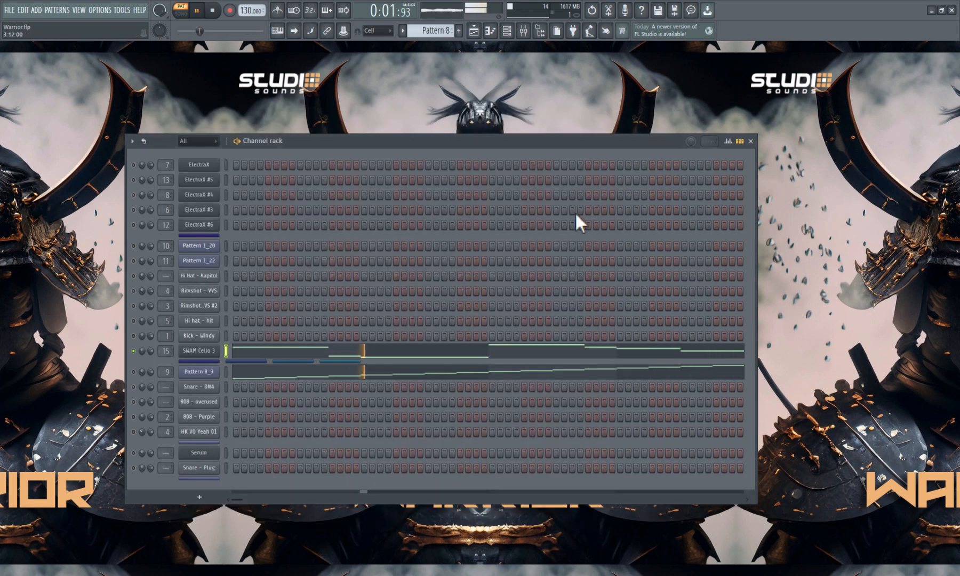
click(497, 351)
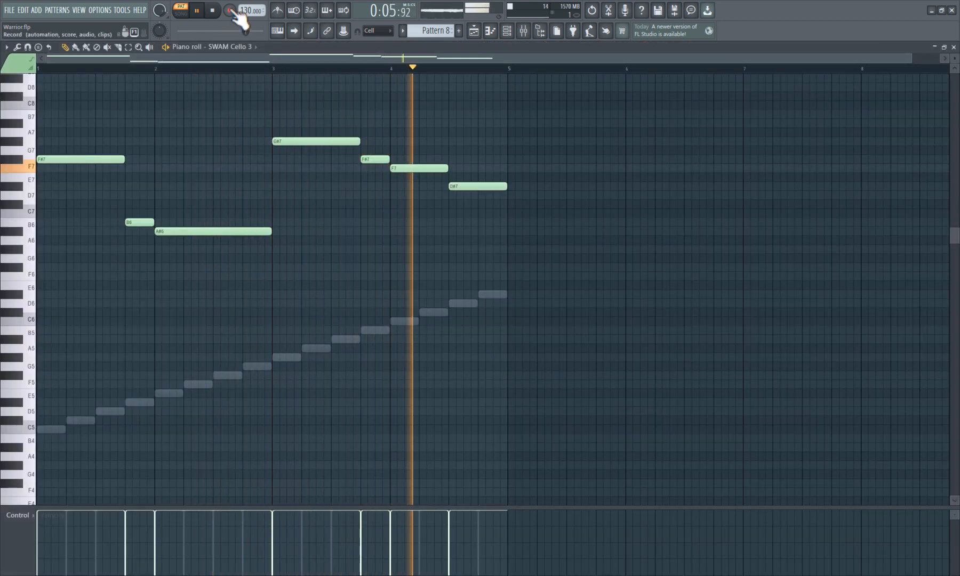
click(213, 12)
click(953, 47)
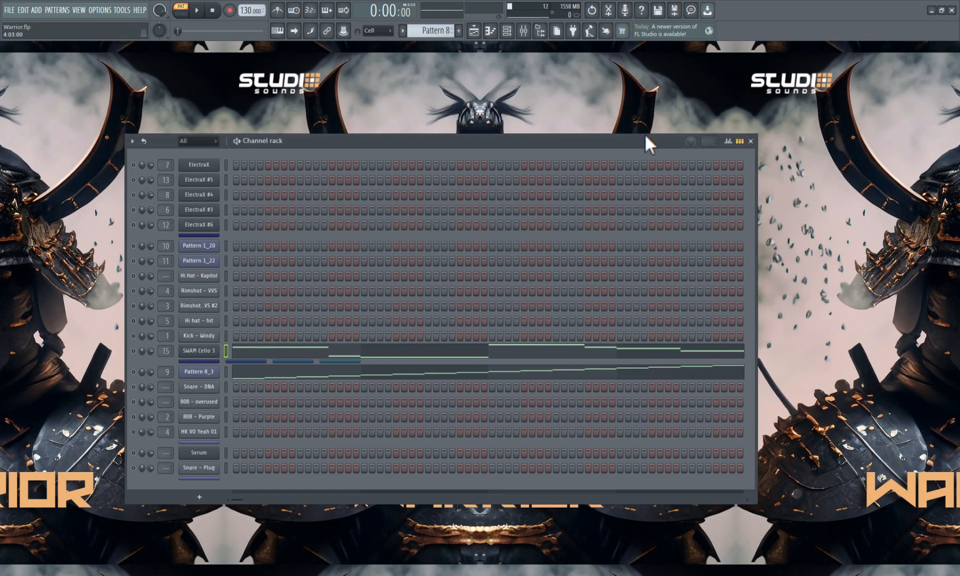
Inspect the Left to Right 2 effect on the SWAM Violin 3 mixer track, then close the effect and the mixer
click(524, 30)
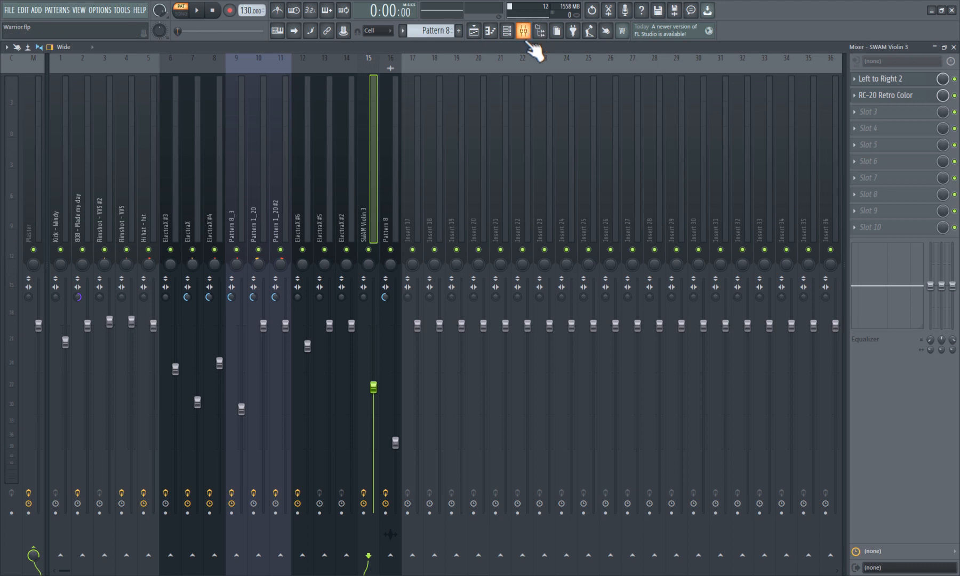
click(889, 81)
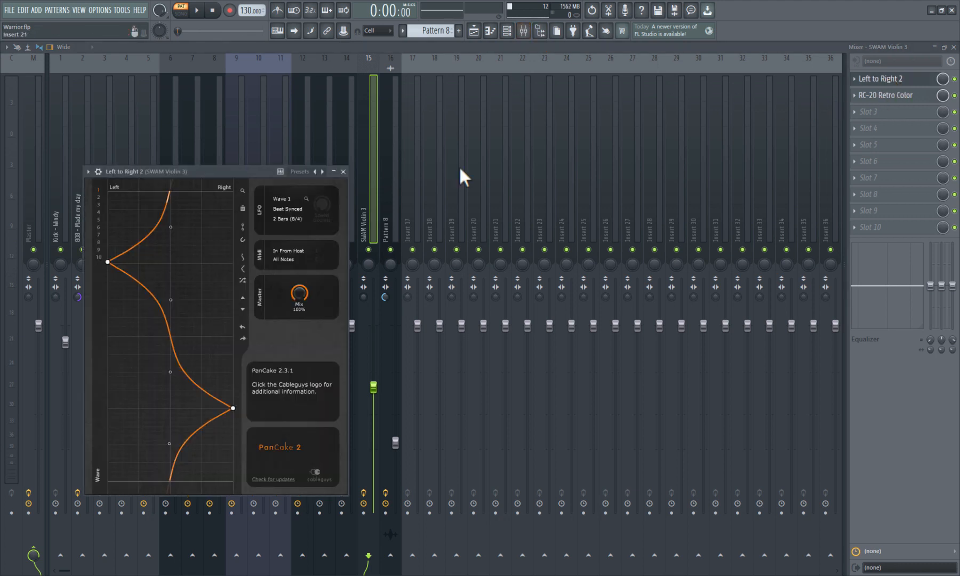
click(343, 171)
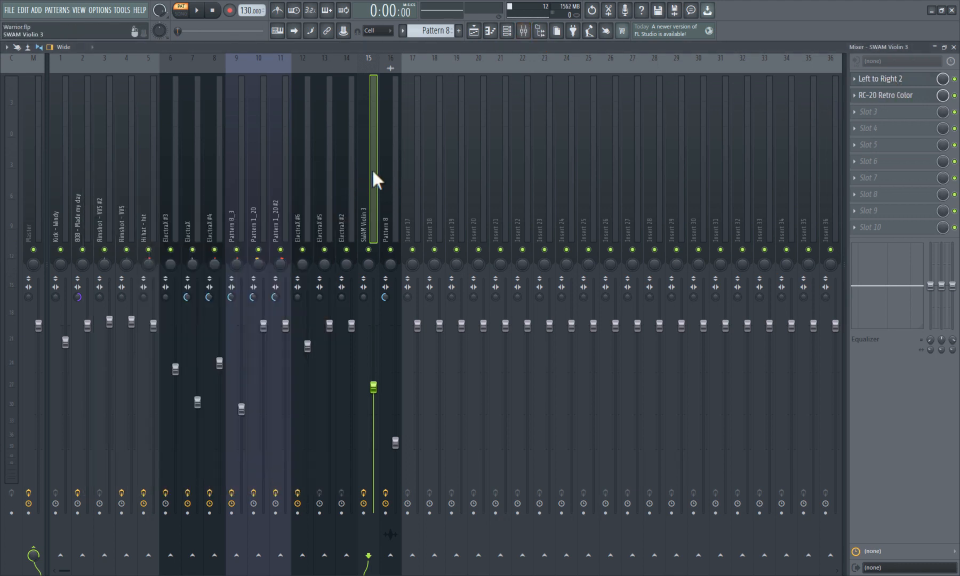
click(954, 48)
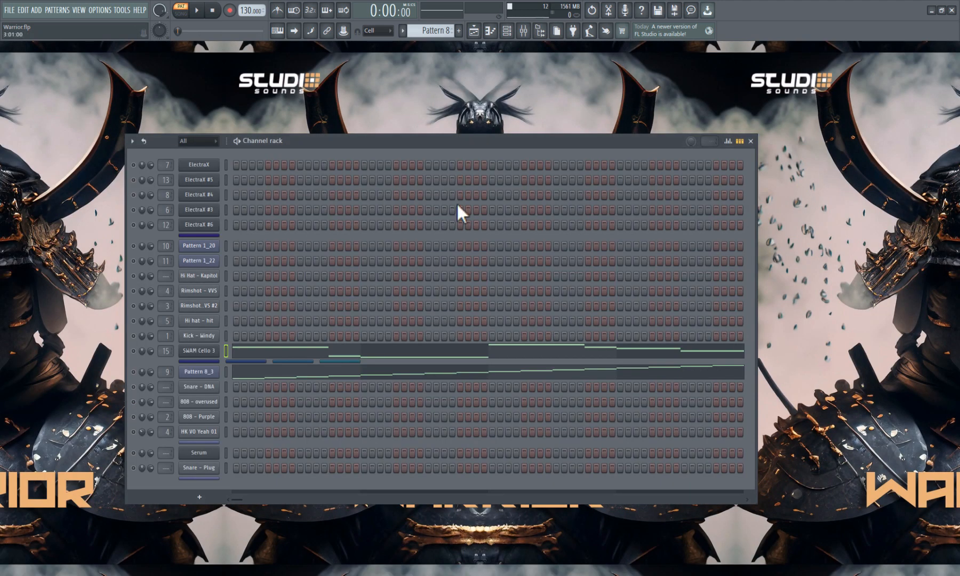
Unmute every channel except SWAM Cello 3 and play Pattern 8 with the Pattern 8_3 Fruity Slicer open
right_click(138, 373)
click(147, 388)
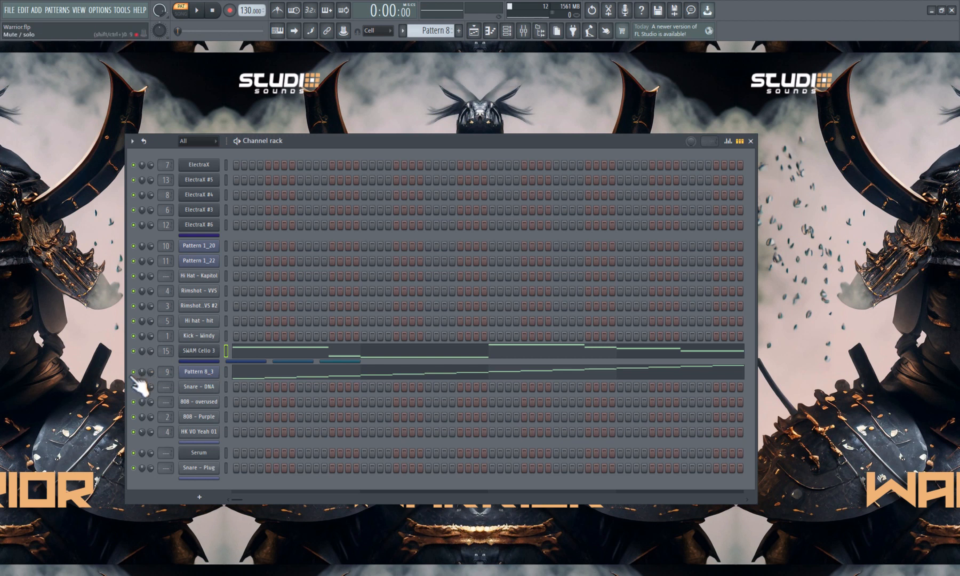
click(199, 371)
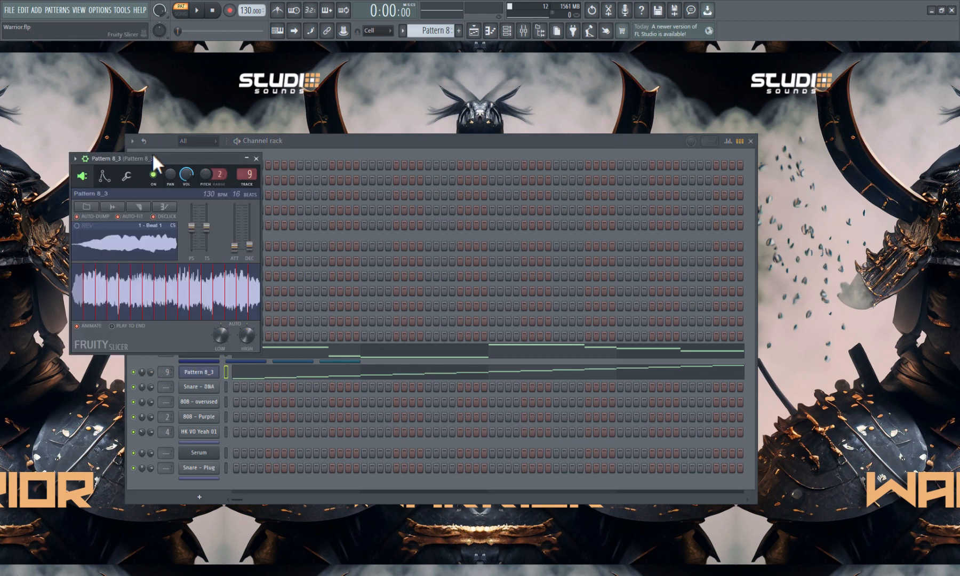
drag(154, 161, 341, 178)
key(Escape)
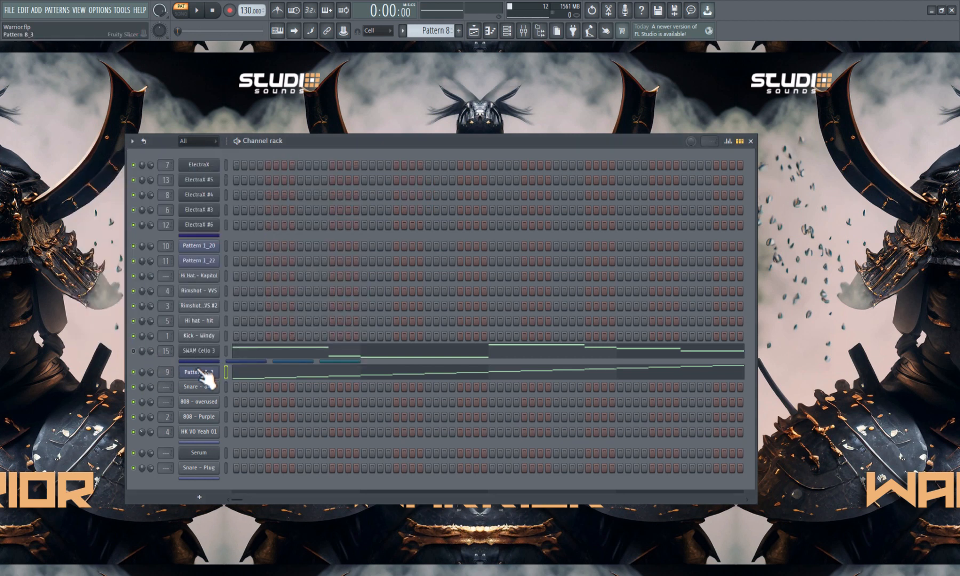
click(202, 373)
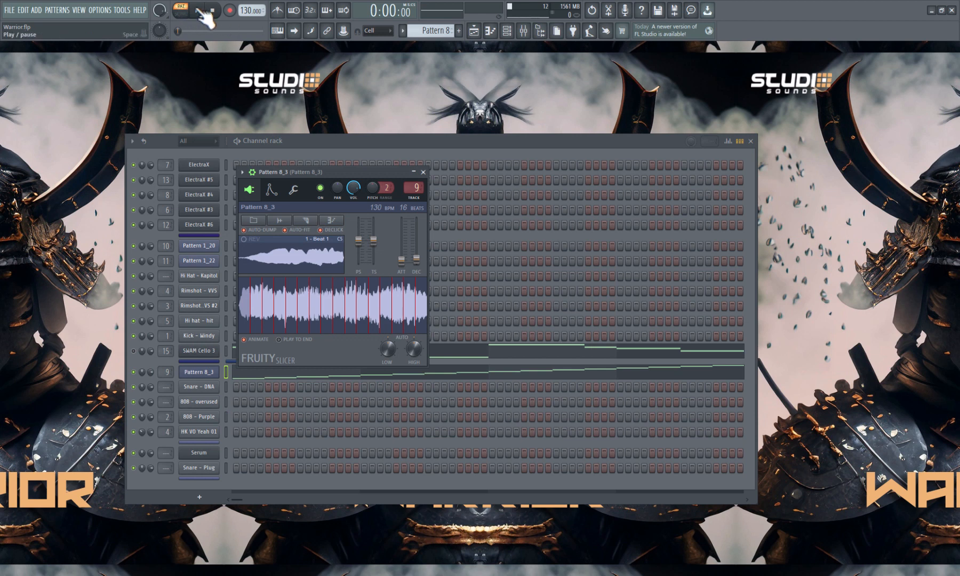
click(198, 11)
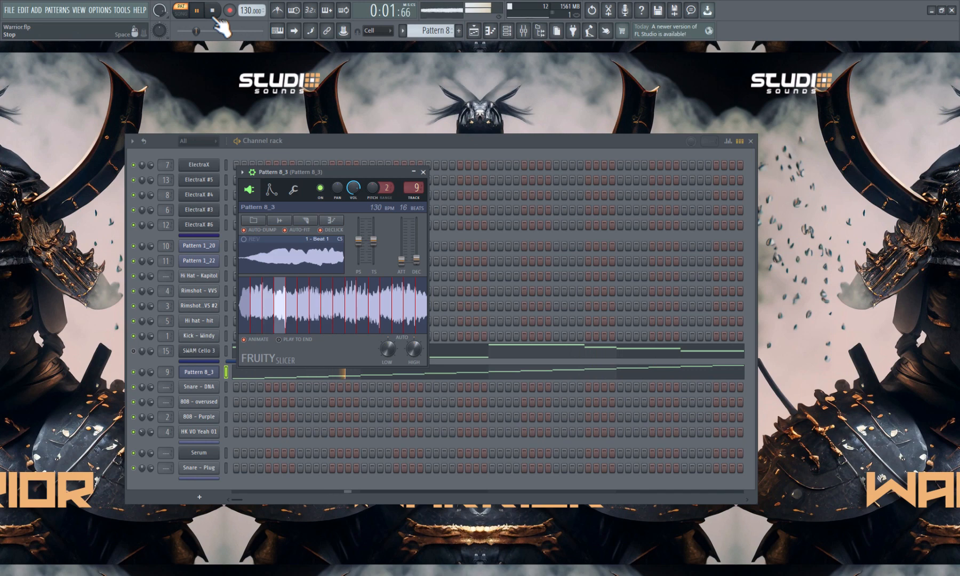
Review the Pattern 8_3 slice notes in the piano roll, then stop playback and switch to song mode
key(F7)
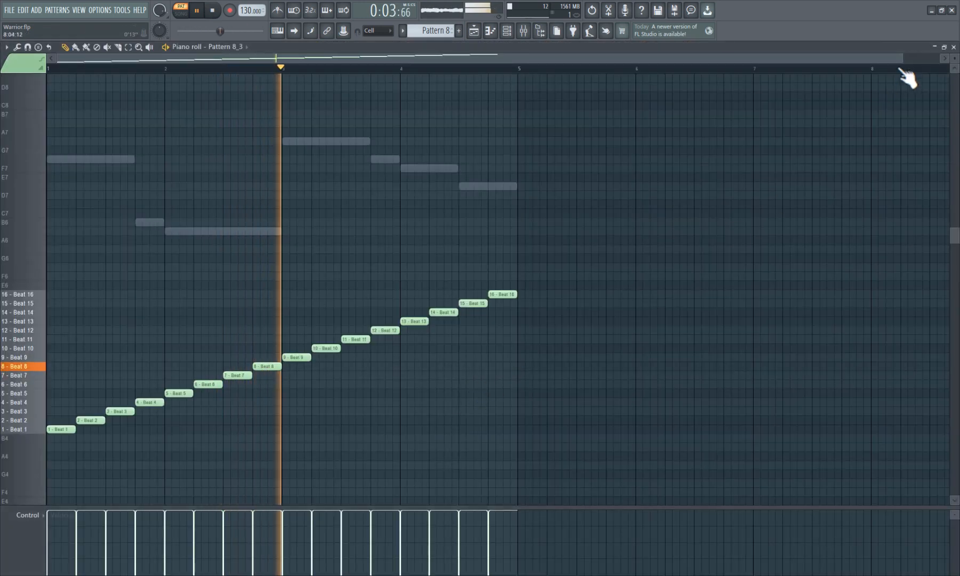
click(953, 48)
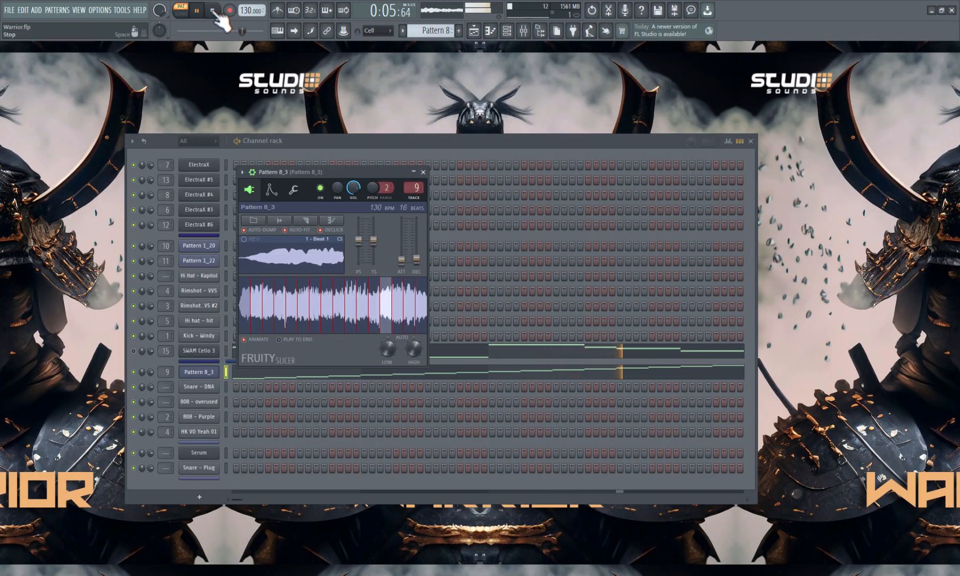
click(213, 11)
click(181, 9)
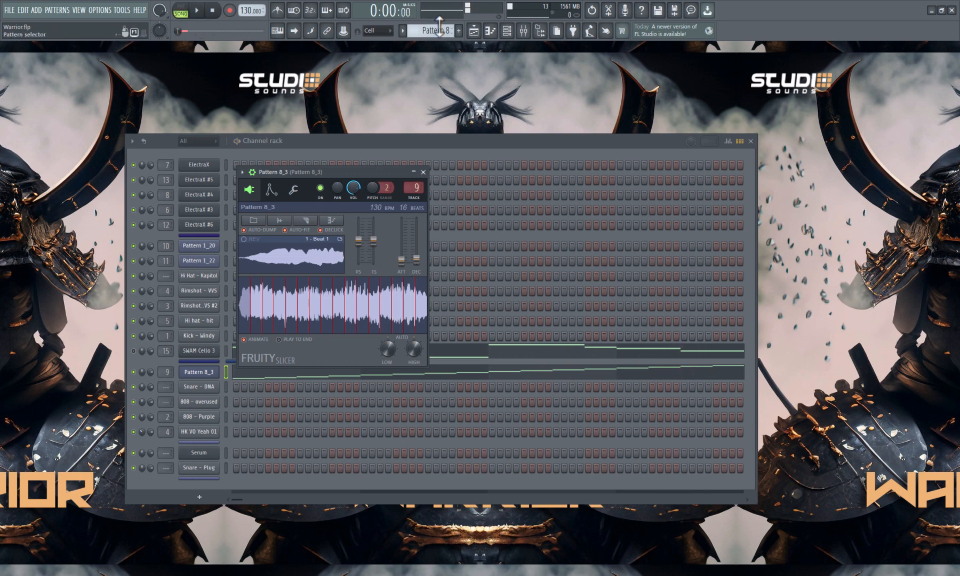
Play the arrangement from the playlist in song mode, then close the playlist and the Pattern 8_3 slicer
click(475, 31)
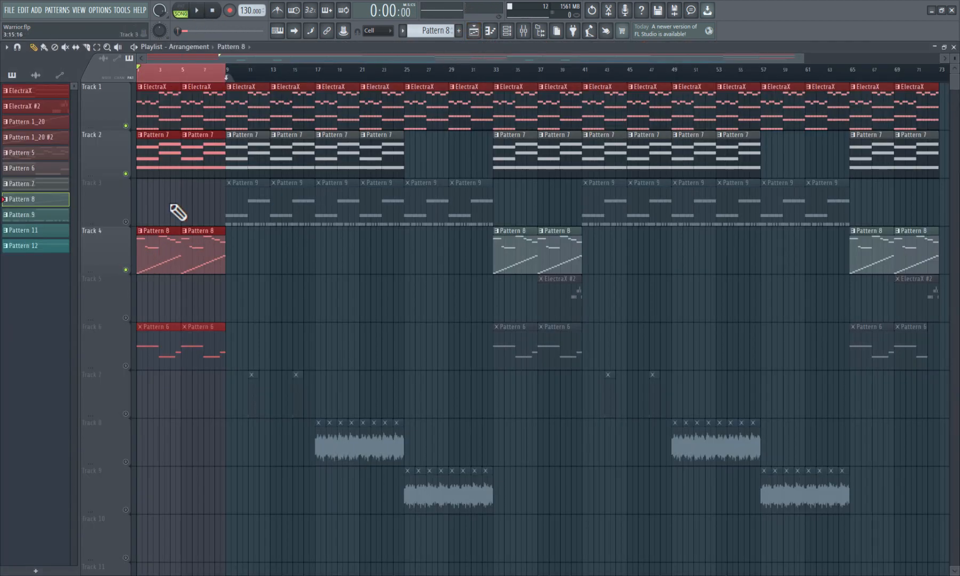
click(198, 11)
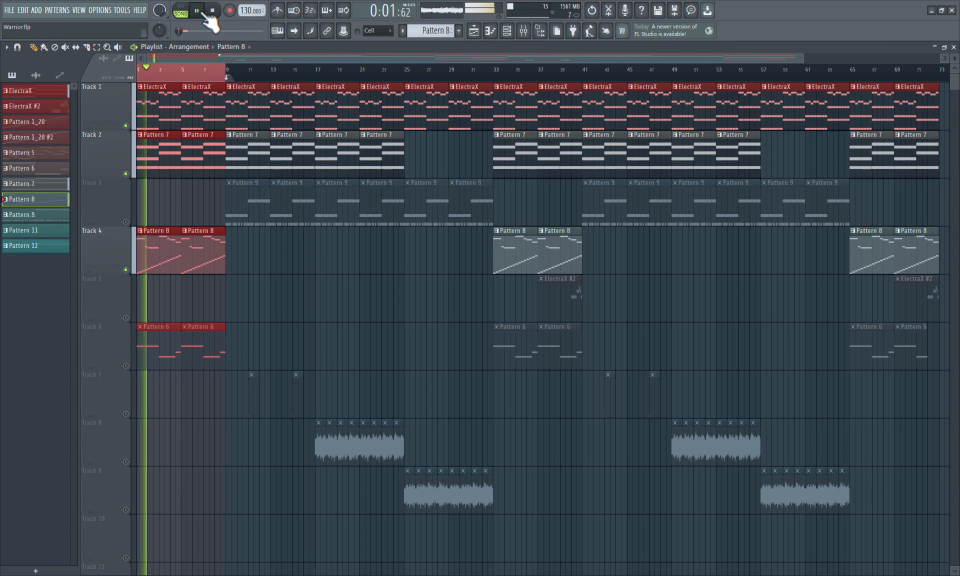
click(954, 47)
click(423, 172)
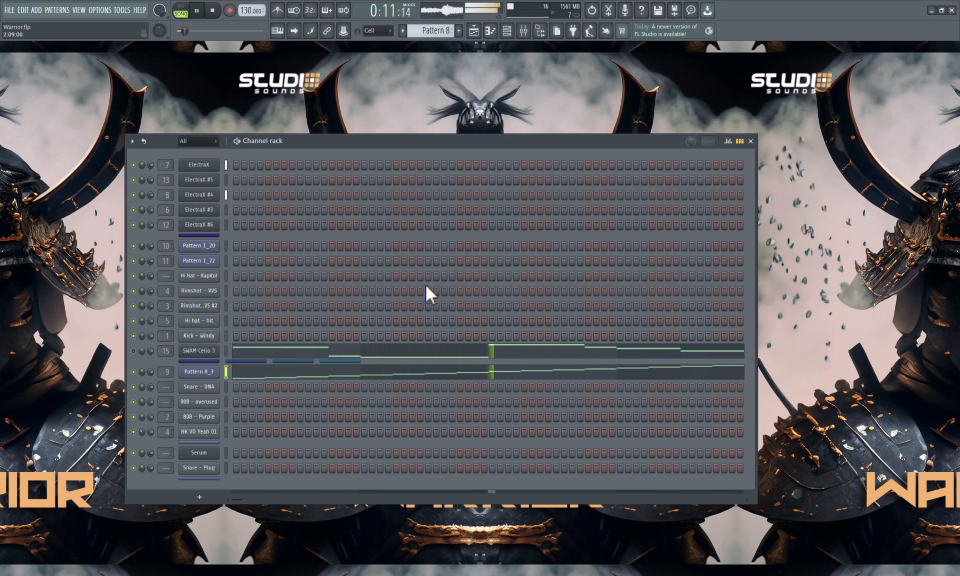
Inspect the ElectraX #5 instrument used in Pattern 6 while the pattern plays in pattern mode, then close the instrument
click(474, 31)
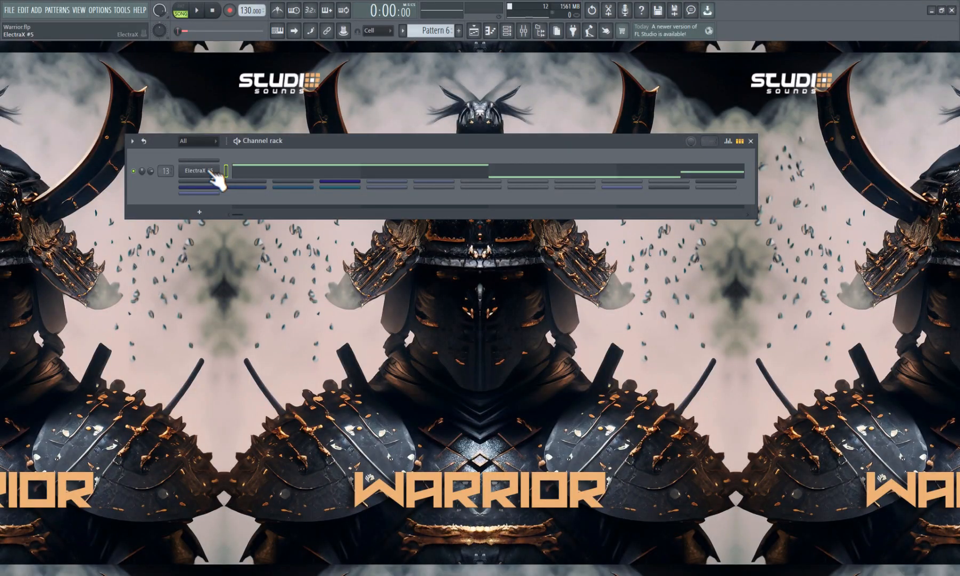
click(210, 173)
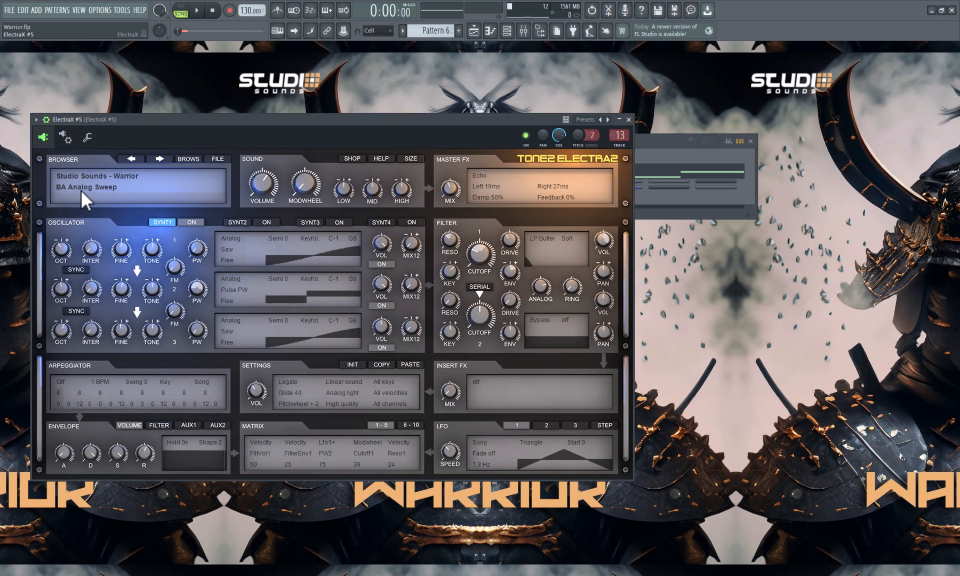
key(F6)
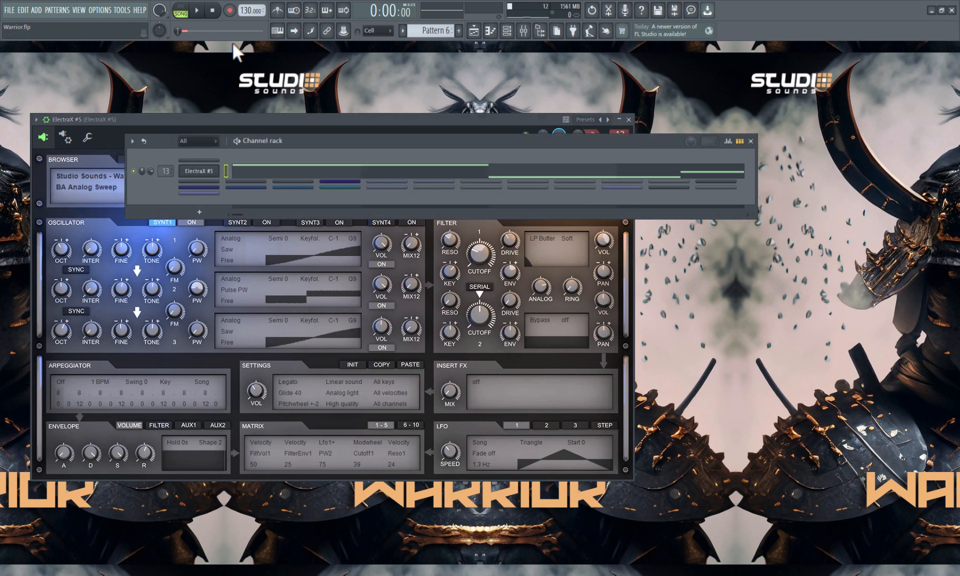
click(185, 9)
click(197, 10)
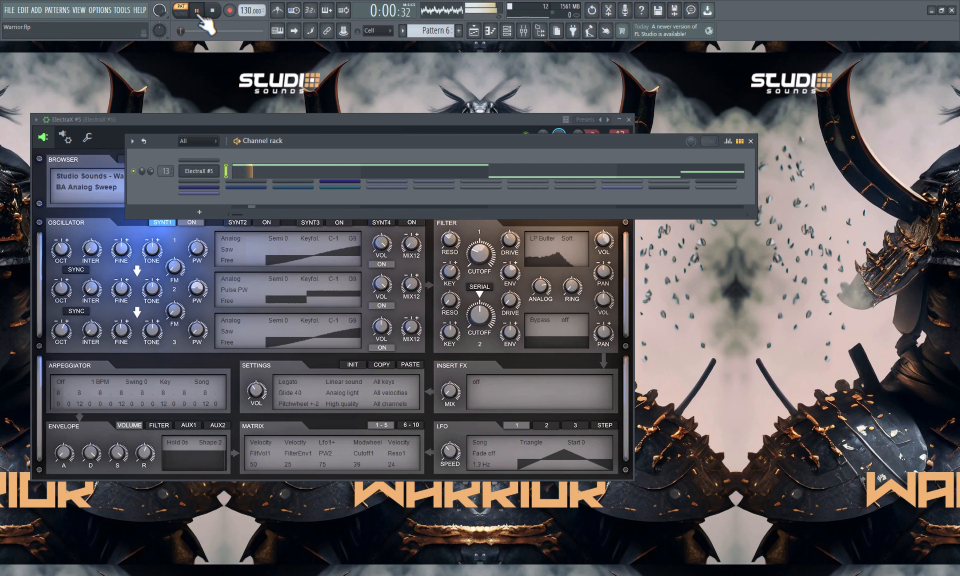
click(399, 127)
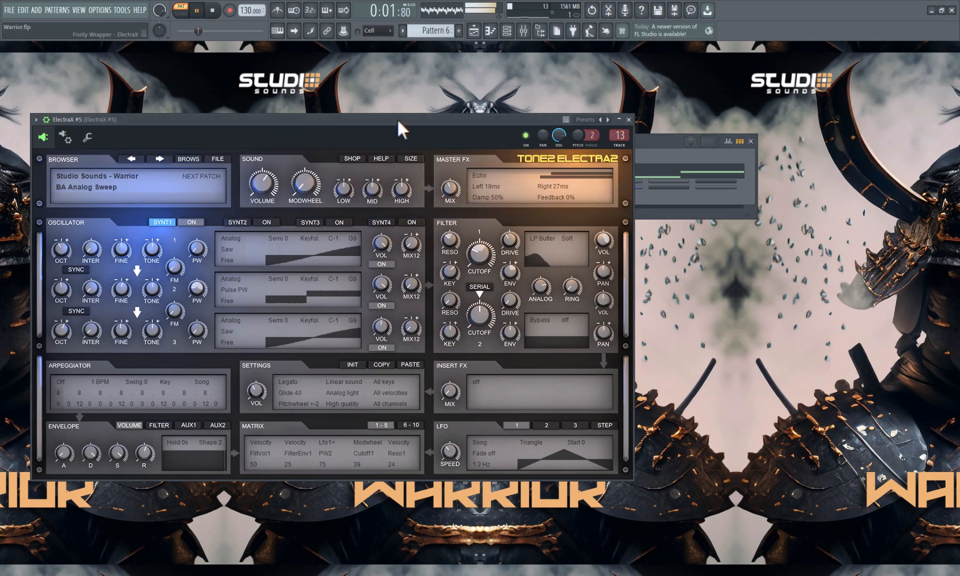
click(629, 120)
Examine the ElectraX #5 notes in the piano roll during playback, then stop Pattern 6
click(597, 176)
scroll(501, 337, down, 3)
scroll(509, 344, down, 5)
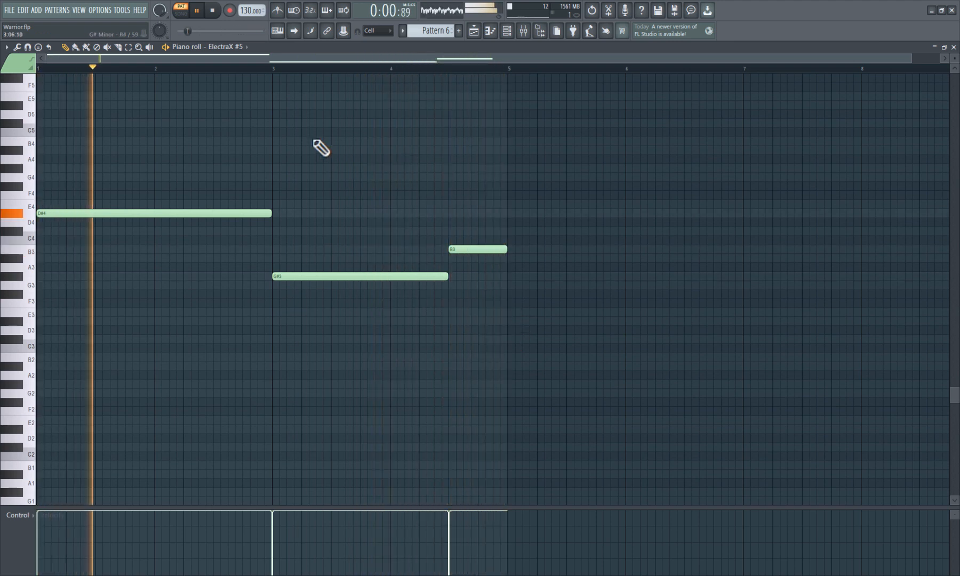
click(213, 10)
Bring back the playlist and play the arrangement in song mode to hear the Pattern 6 clips in context
click(474, 30)
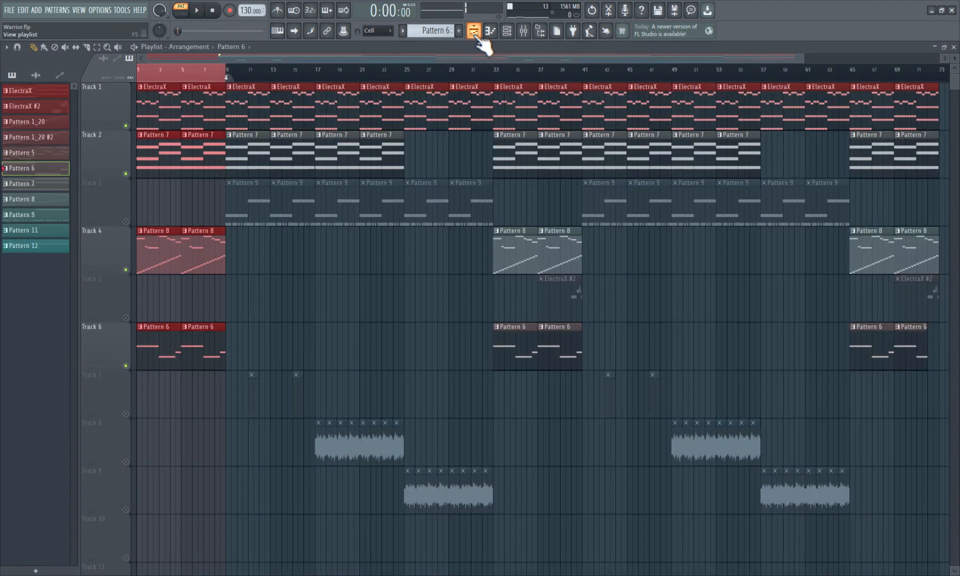
click(180, 13)
click(197, 11)
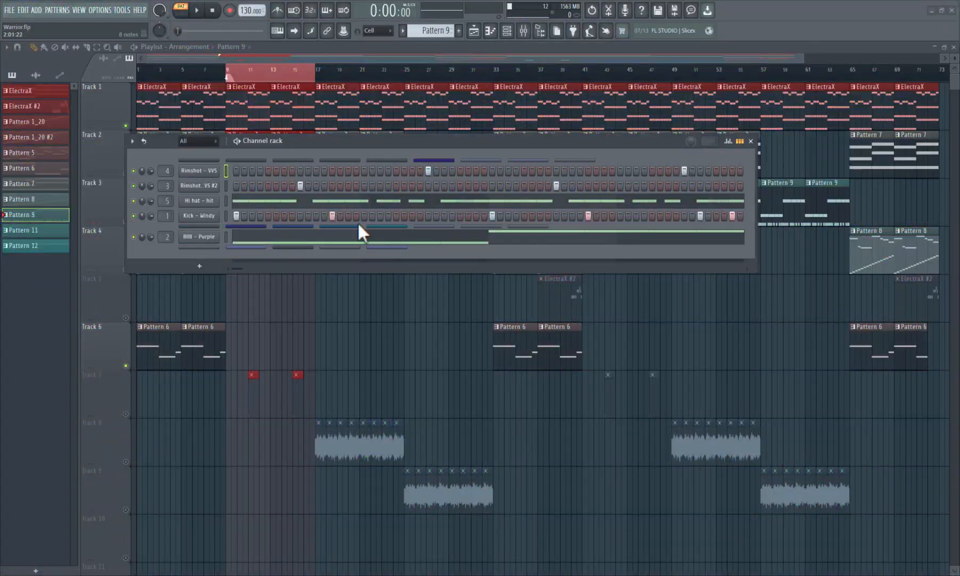
Mute every channel of Pattern 9 except Rimshot - VVS and Rimshot - VVS #2
right_click(135, 188)
click(142, 193)
click(135, 173)
Inspect the sampler settings of Rimshot - VVS #2 and Rimshot - VVS, then play Pattern 9
click(215, 186)
click(374, 258)
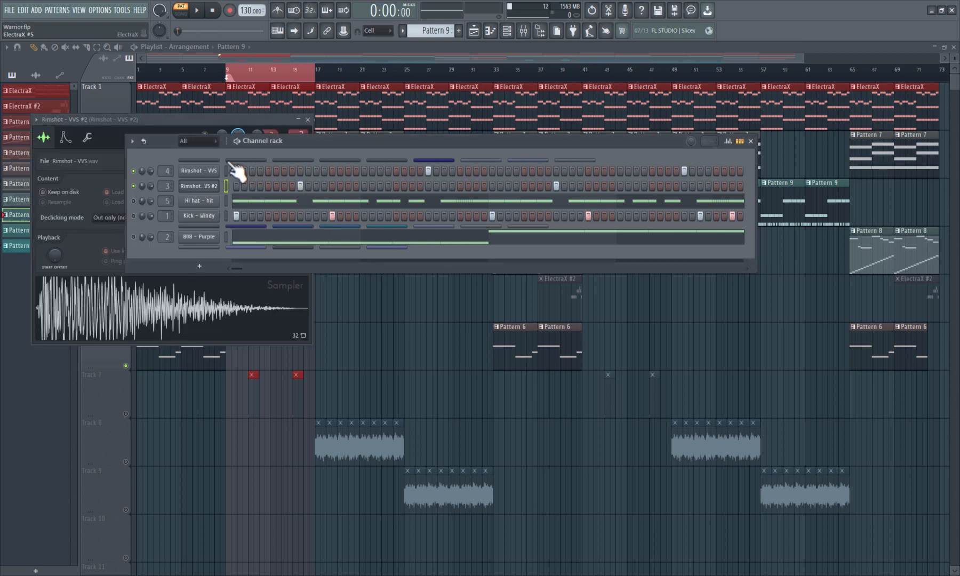
click(211, 175)
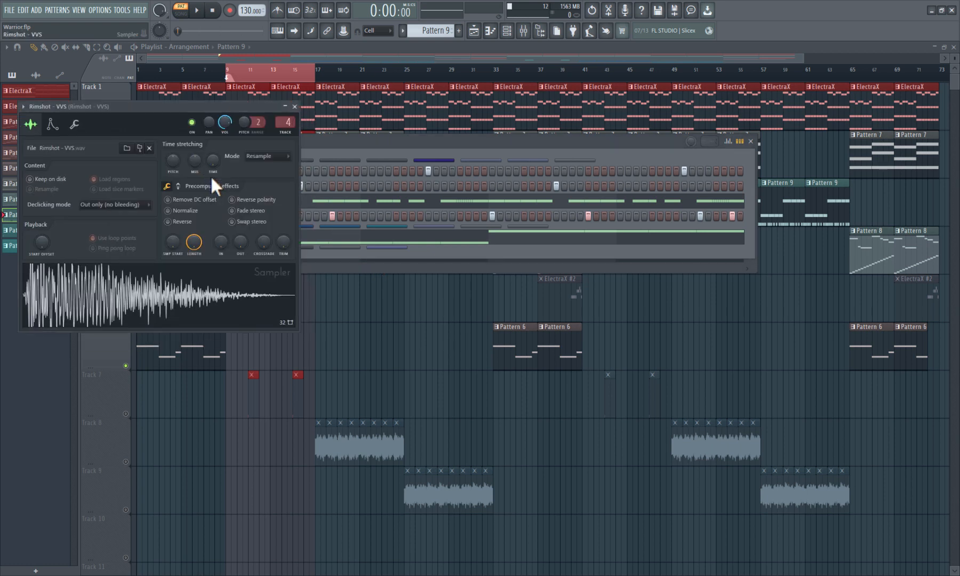
click(327, 255)
click(196, 10)
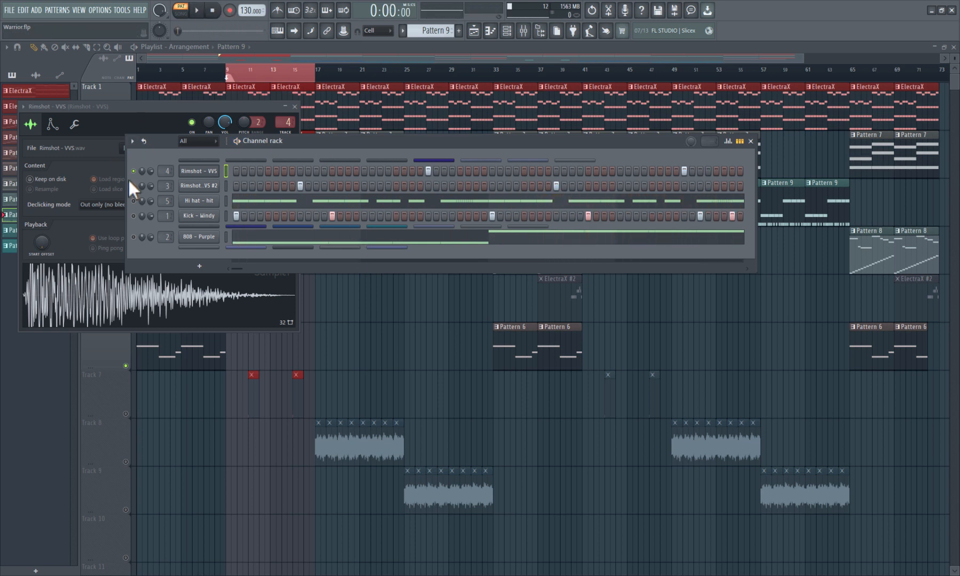
Inspect the Hi hat - hit sampler and its piano roll notes while Pattern 9 plays, then stop and return to the channel rack
click(201, 200)
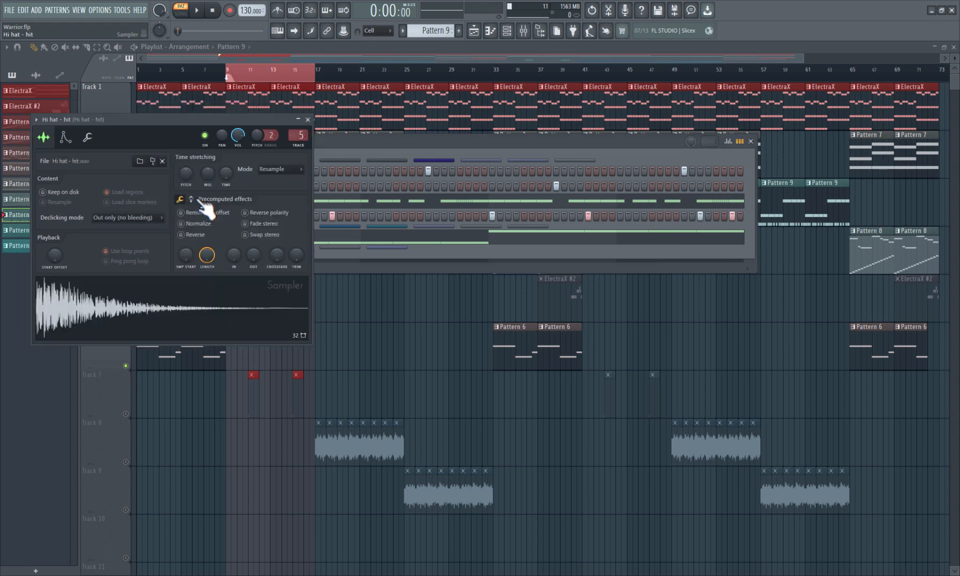
click(343, 202)
click(197, 15)
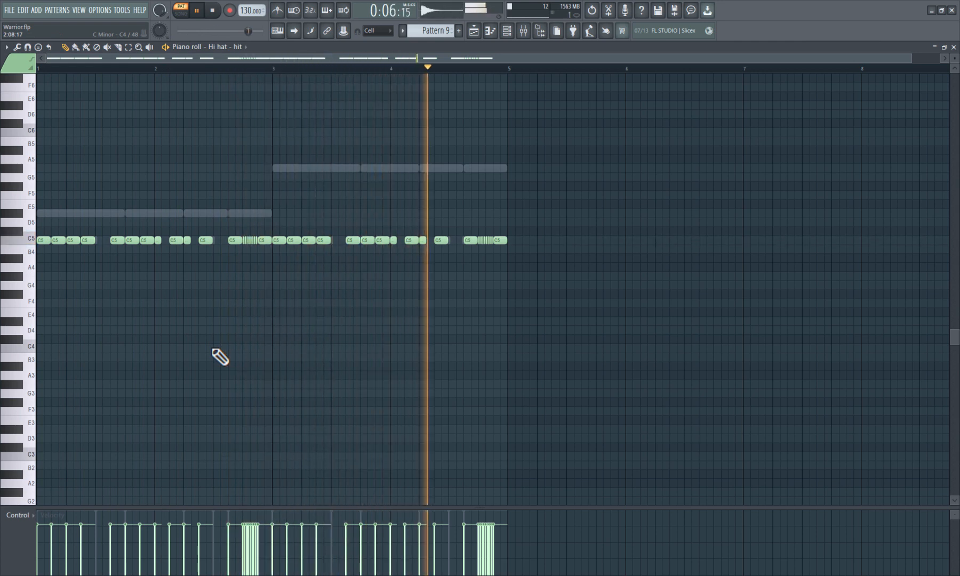
click(954, 47)
click(212, 10)
click(345, 137)
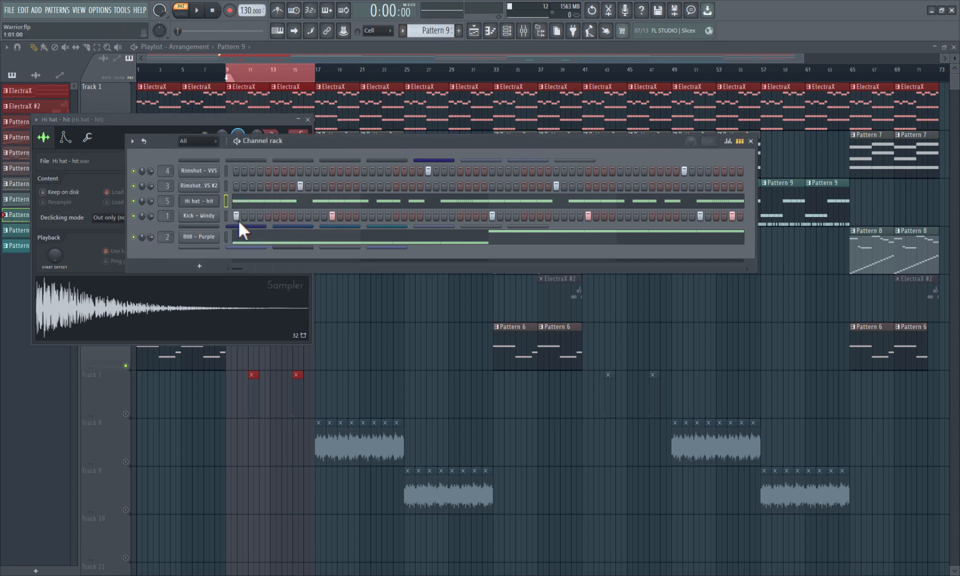
Inspect the 808 - Purple channel and its mixer effects Fruity Fast Dist and 20Hz + 18kHz cut, then close the mixer and effects
click(214, 240)
click(523, 32)
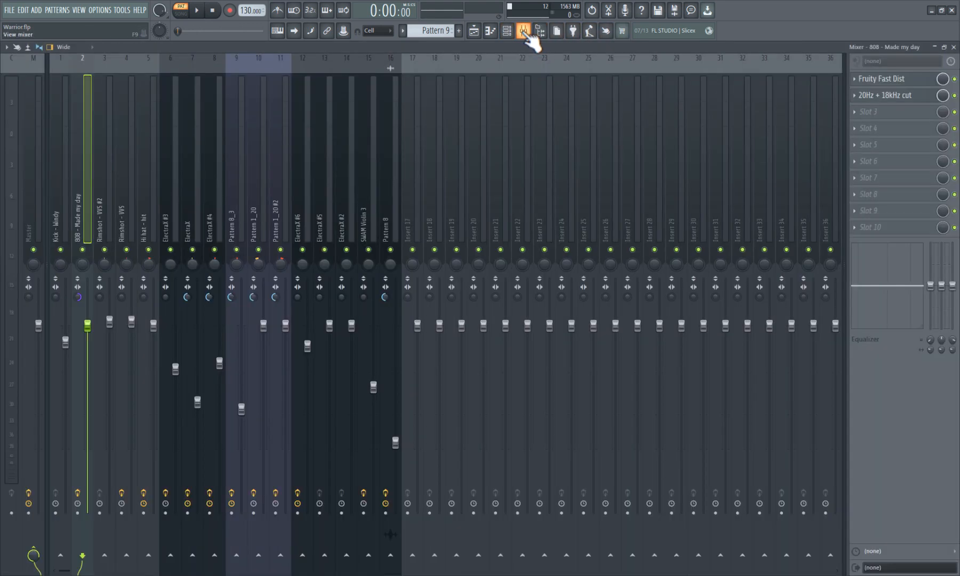
click(875, 83)
click(885, 96)
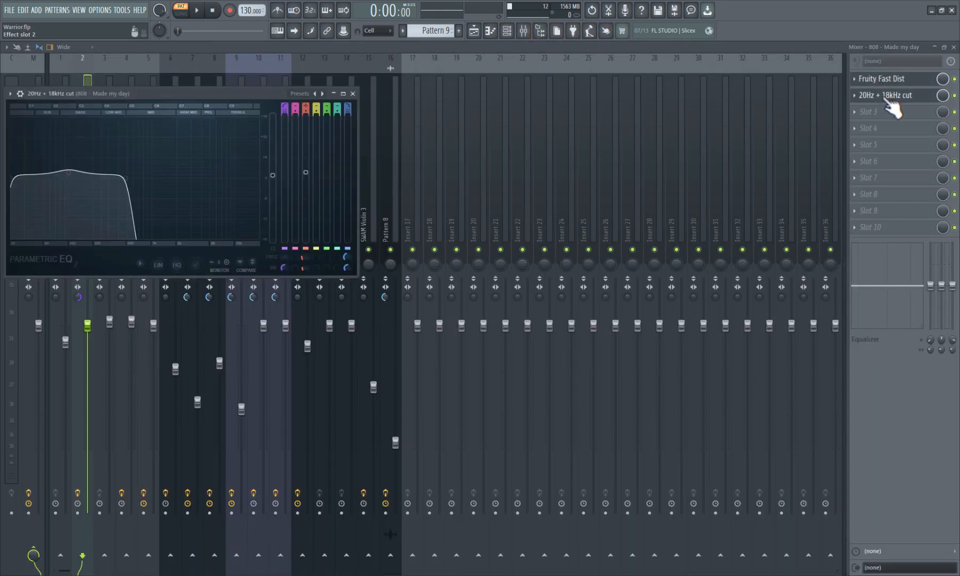
click(353, 93)
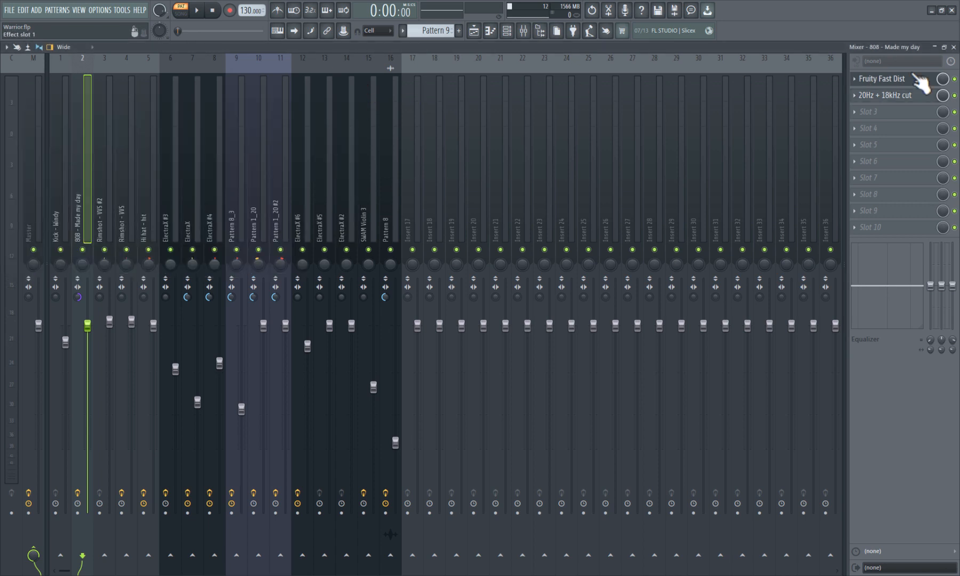
click(954, 47)
click(296, 106)
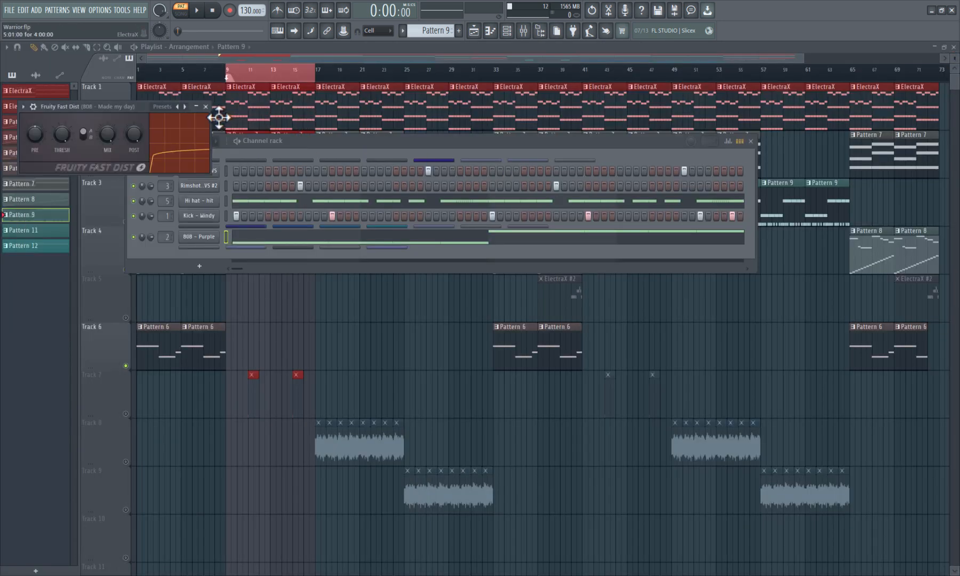
click(205, 107)
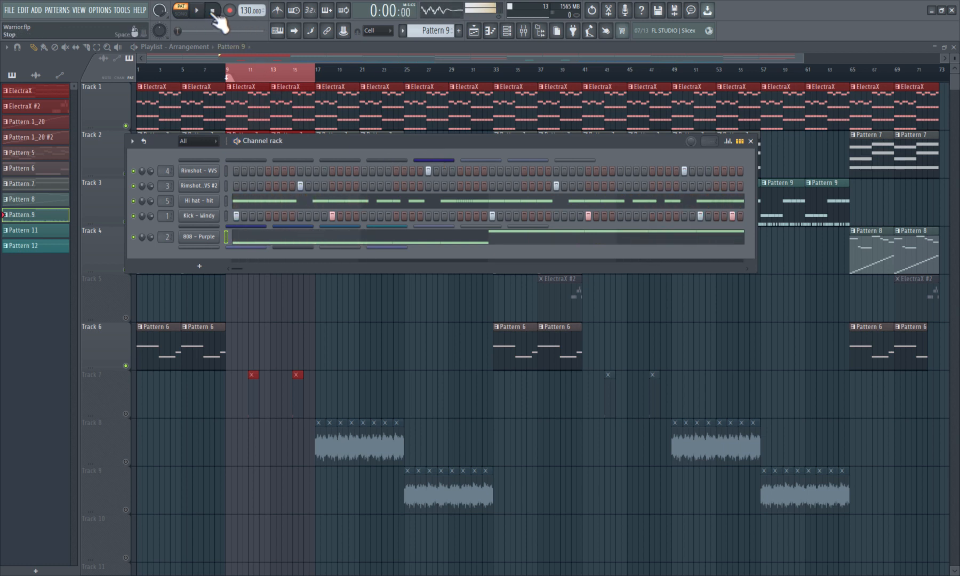
Unmute playlist track 7, select its Pattern 11 clip and close the playlist to show the pattern's channel
click(126, 413)
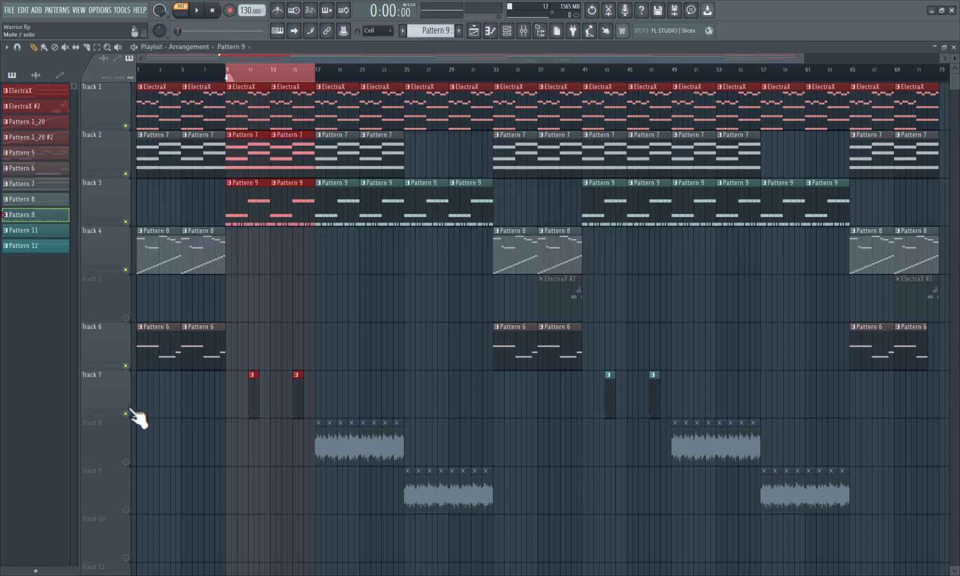
click(252, 405)
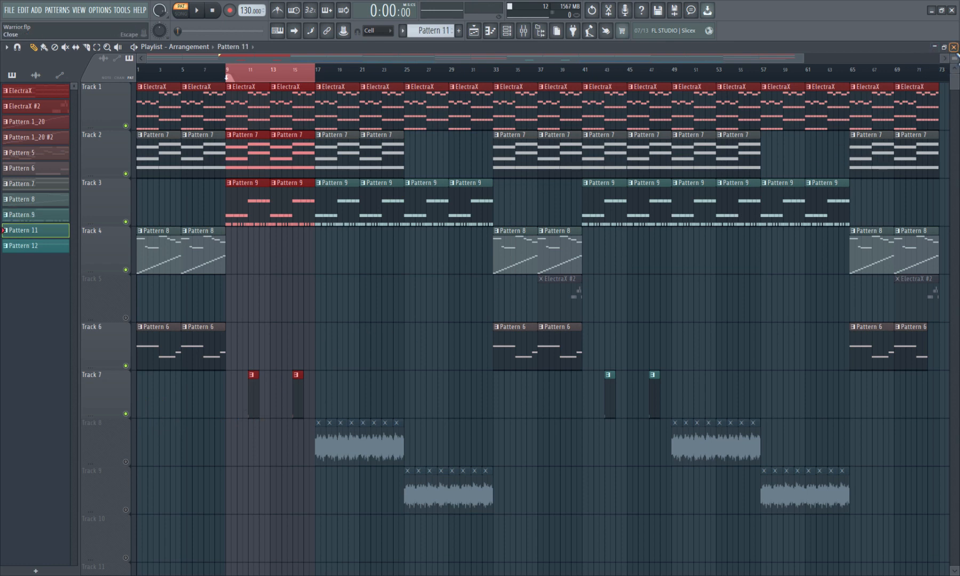
click(954, 47)
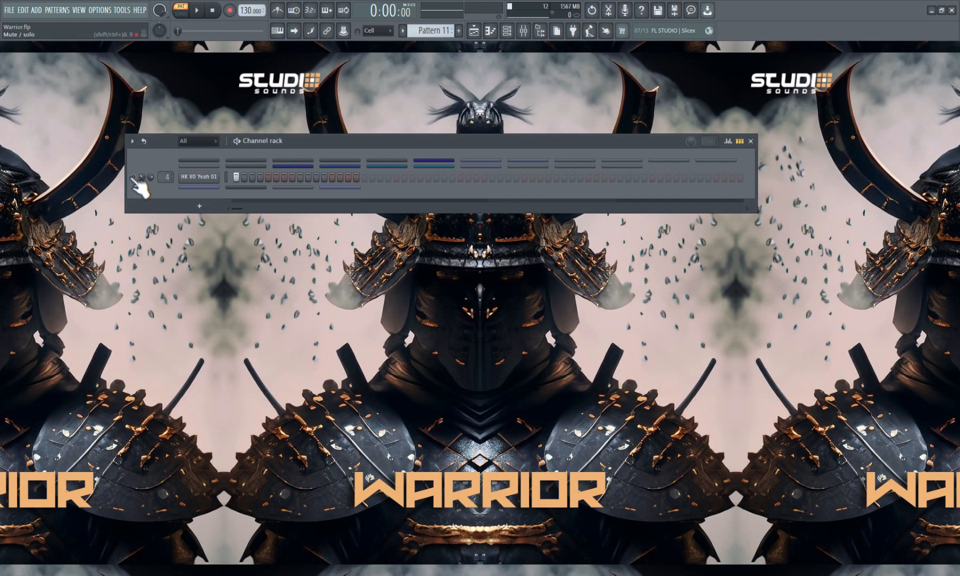
Audition the HK VO Yeah 01 sample, review the effects on its mixer track, then close the mixer and sampler
click(207, 180)
click(226, 336)
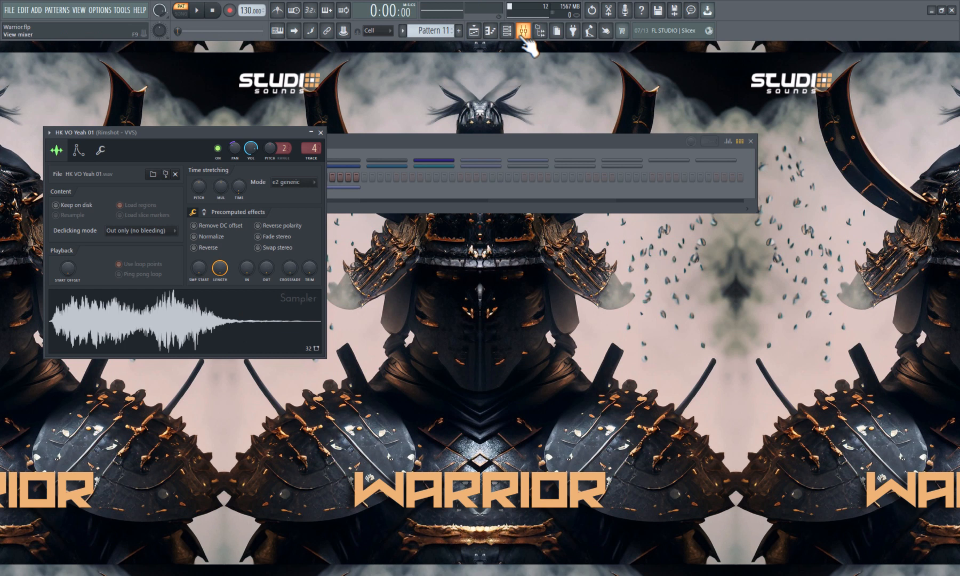
click(523, 31)
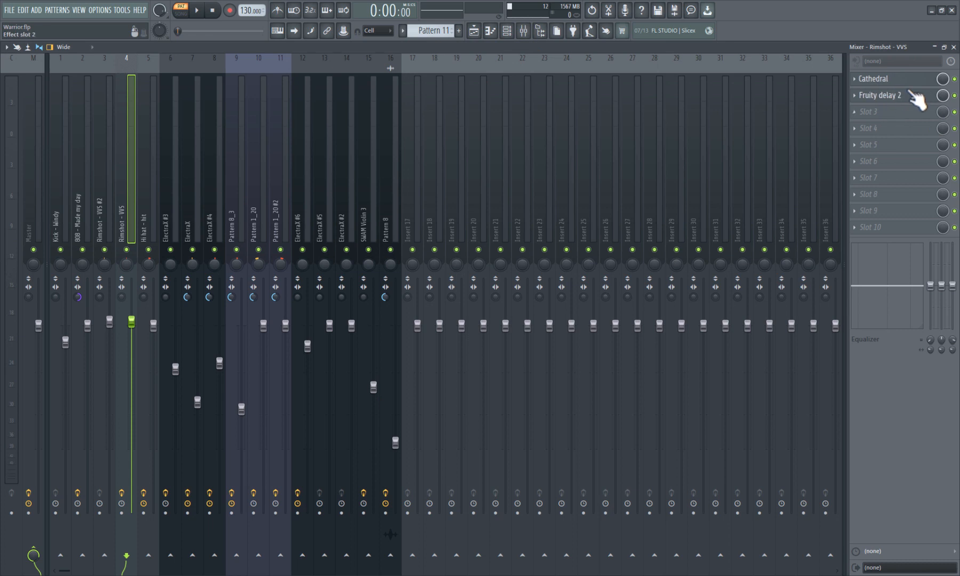
click(954, 47)
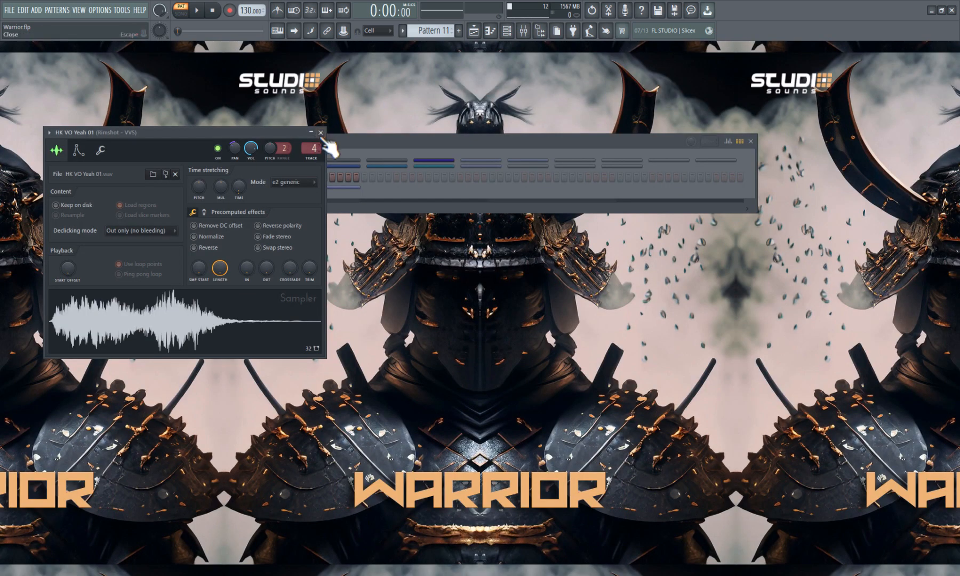
click(321, 132)
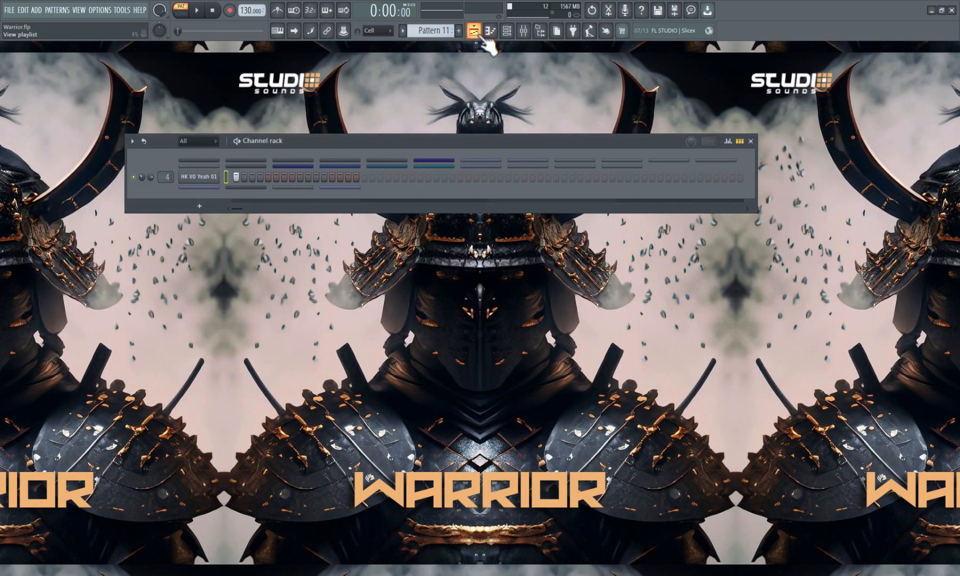
Reopen the playlist, switch to song mode and play the section starting at bar 9 with track 7 included
click(474, 31)
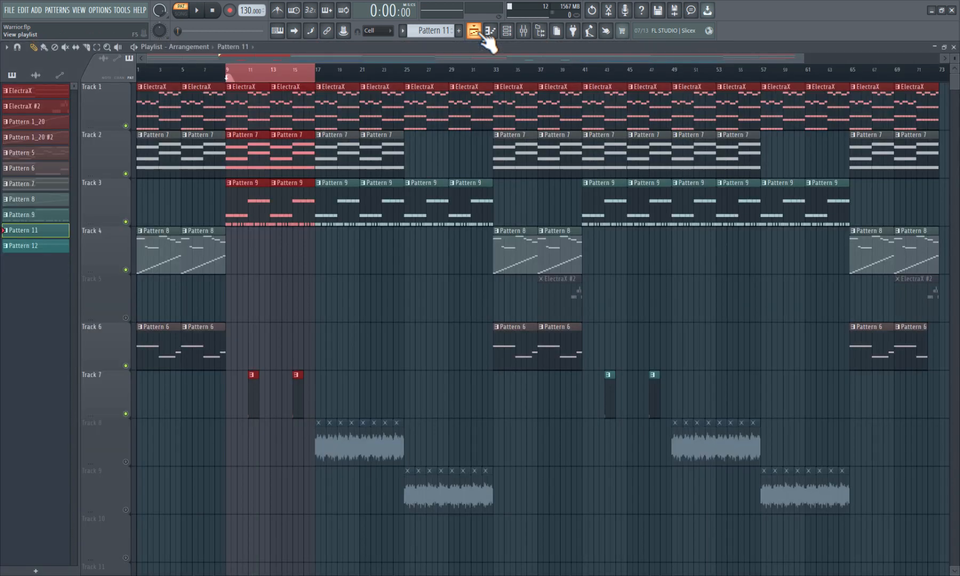
click(181, 13)
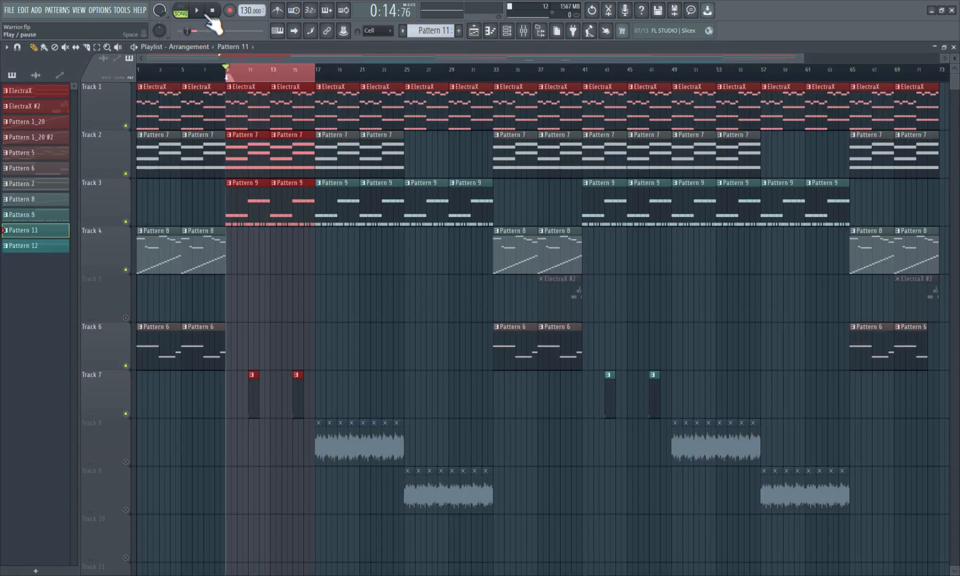
click(205, 14)
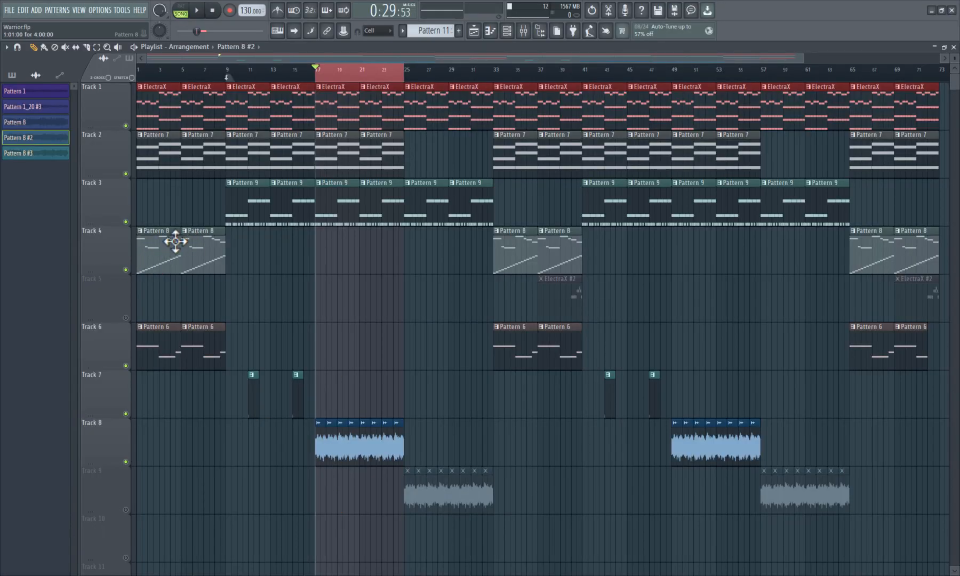
Open the Pattern 8 #2 audio clip settings, audition the sample with Reverse off, then turn Reverse back on
click(59, 151)
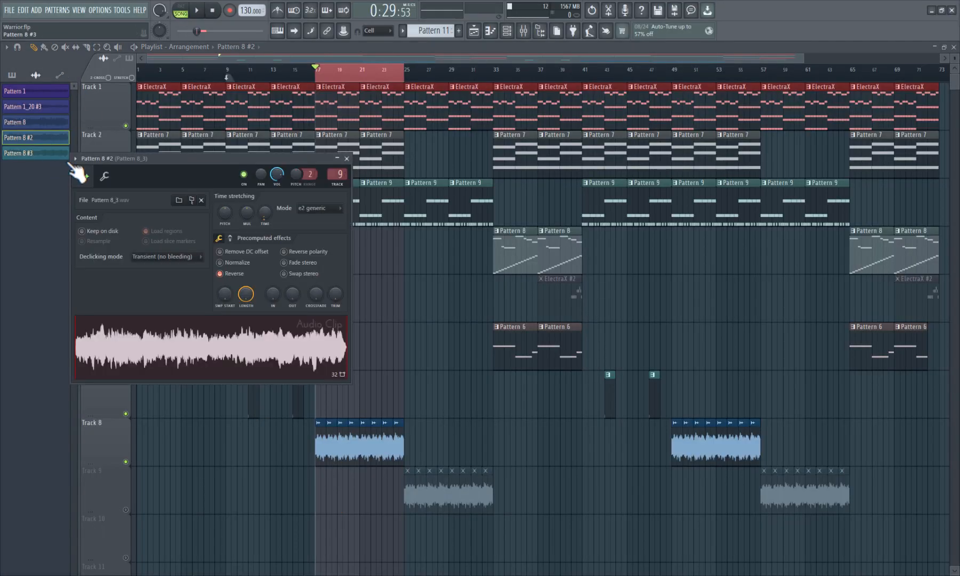
click(220, 273)
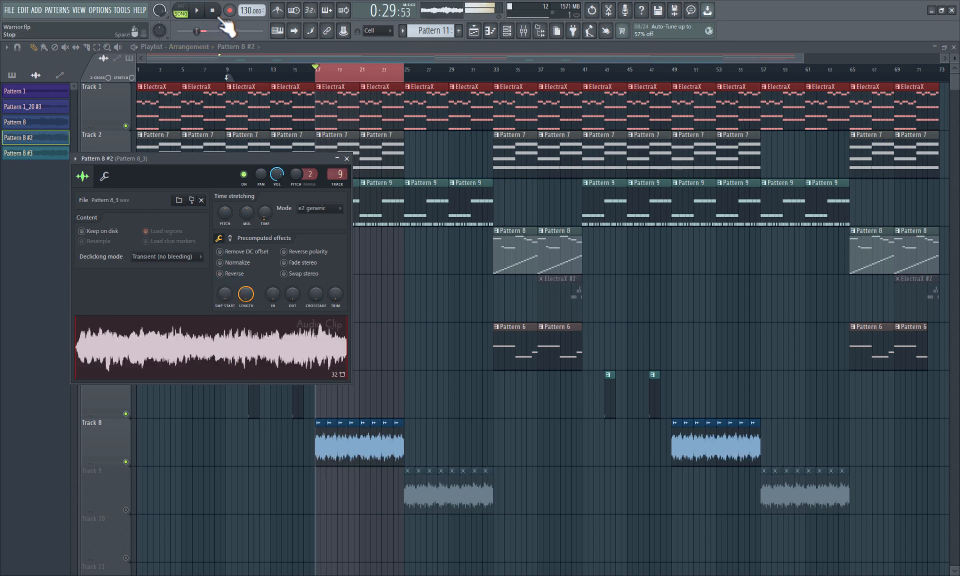
click(221, 275)
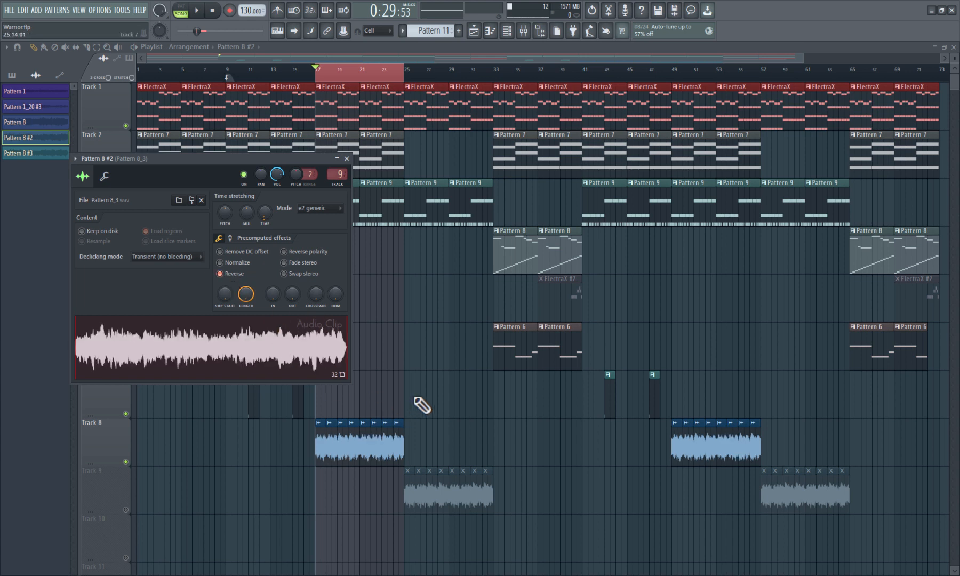
Close the Pattern 8 #2 clip settings and play the selected section from bar 17 to bar 25 with the reversed audio, then stop
key(Escape)
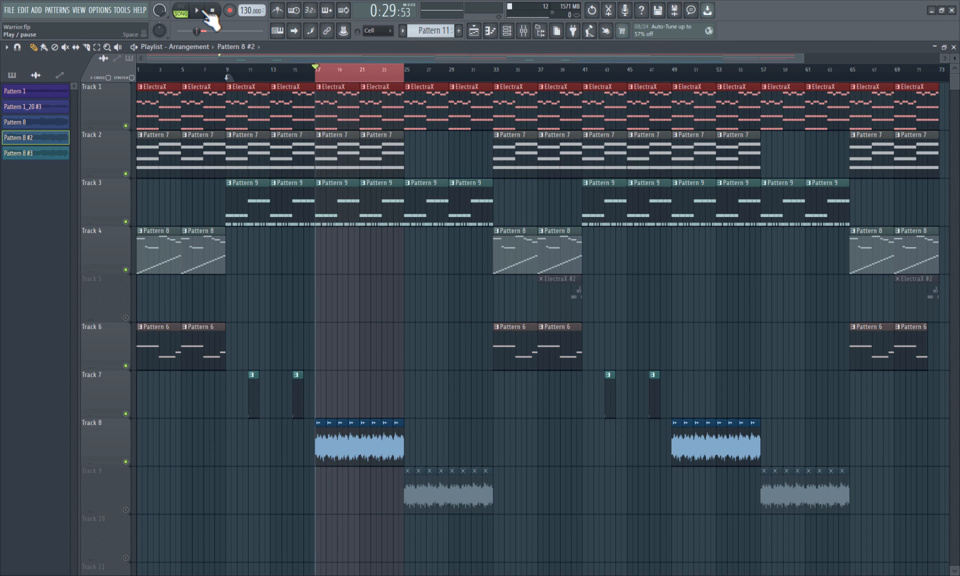
click(205, 13)
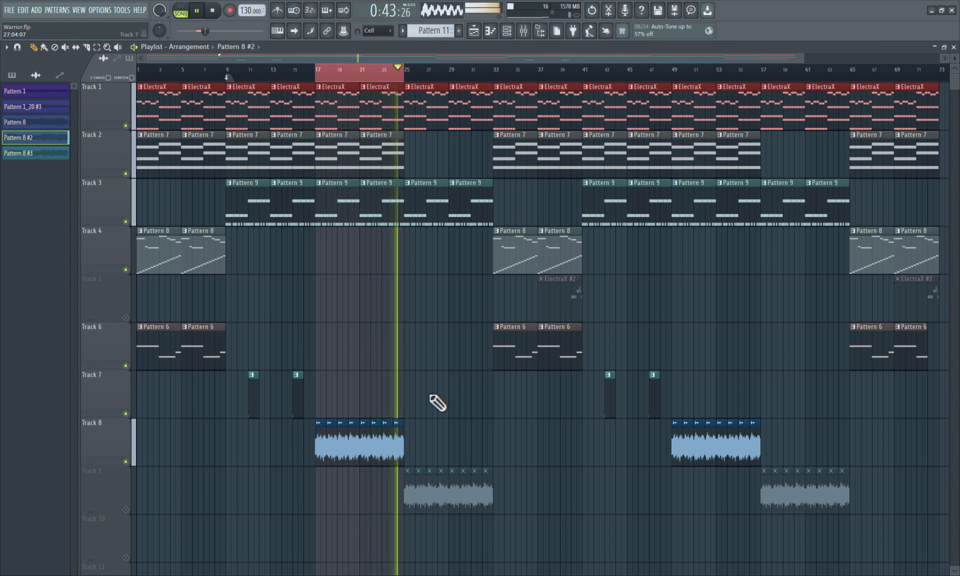
click(213, 10)
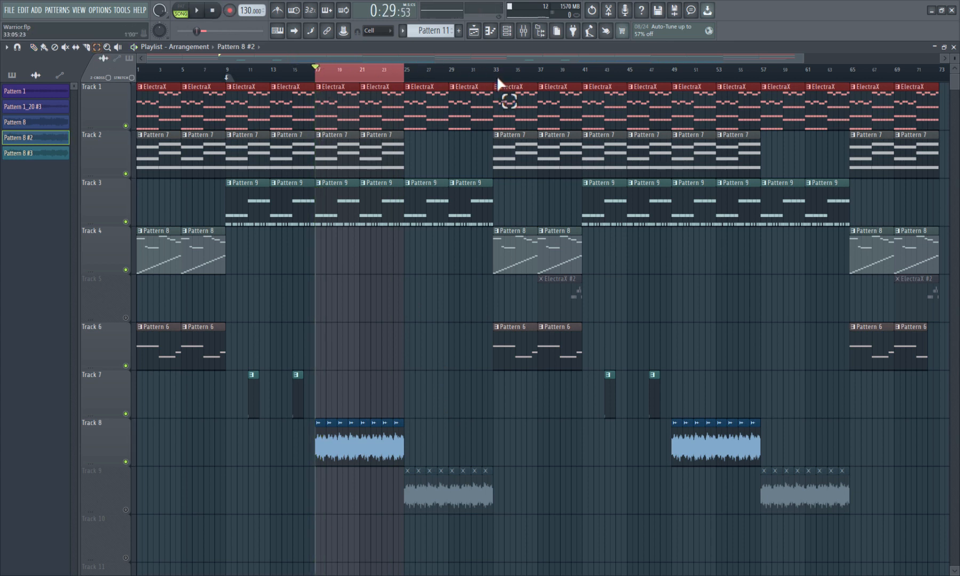
Unmute track 9, set the loop selection to bars 25 to 33 and play that section with the Pattern 8 #3 audio, then stop
drag(496, 76, 404, 84)
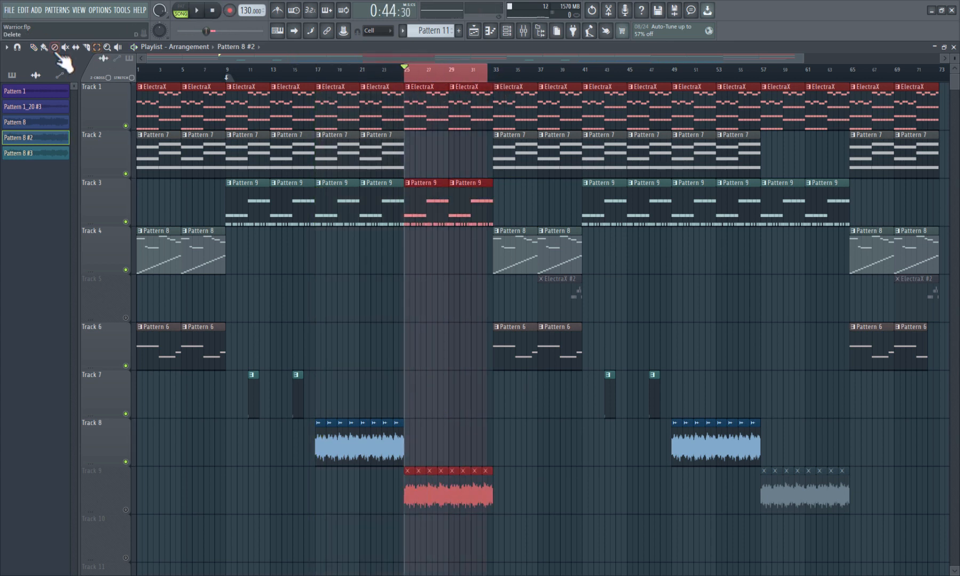
click(126, 509)
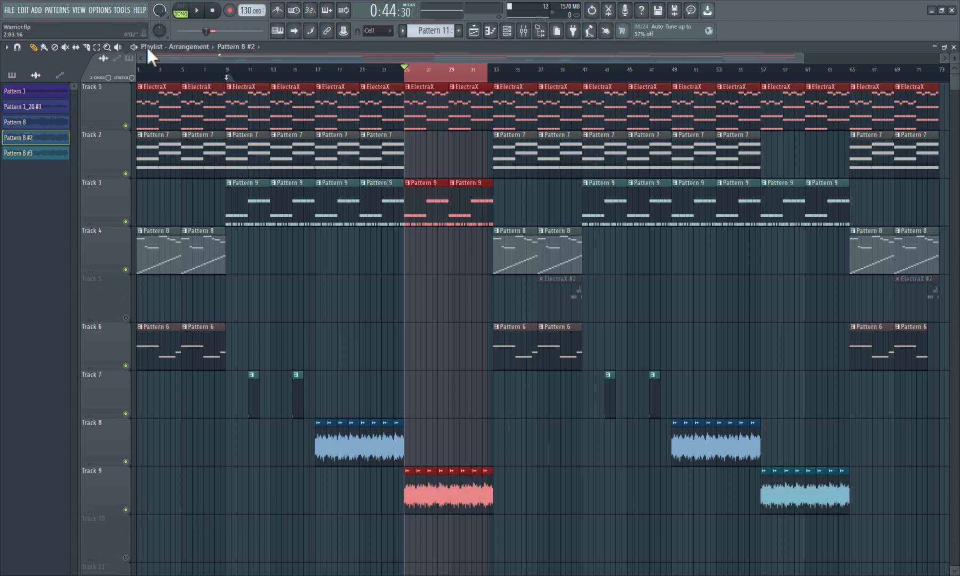
click(202, 13)
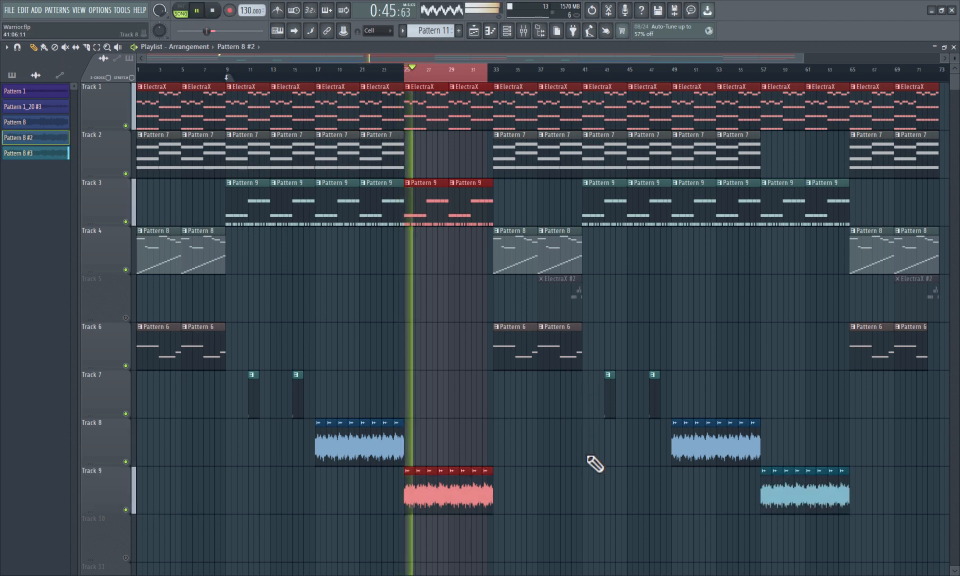
click(98, 48)
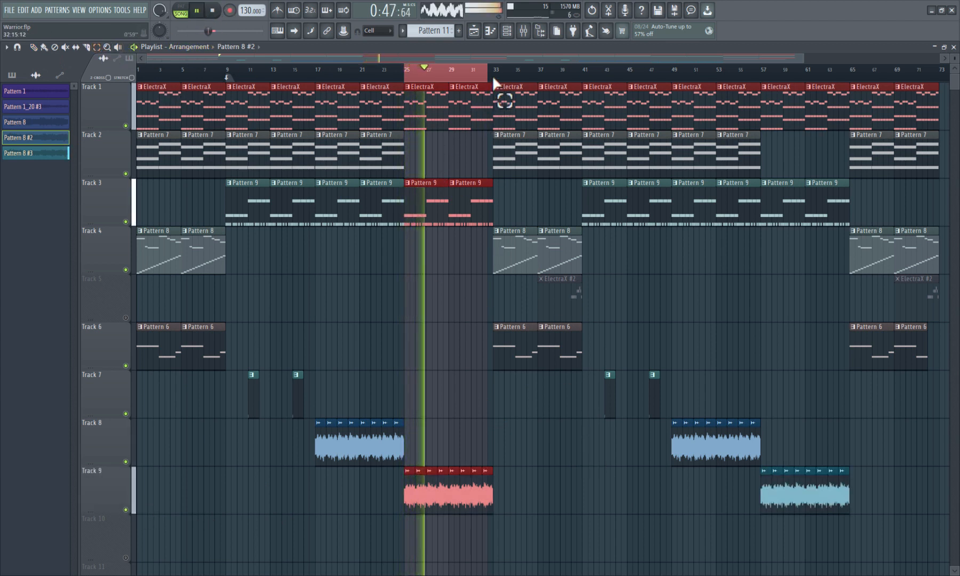
drag(493, 76, 404, 102)
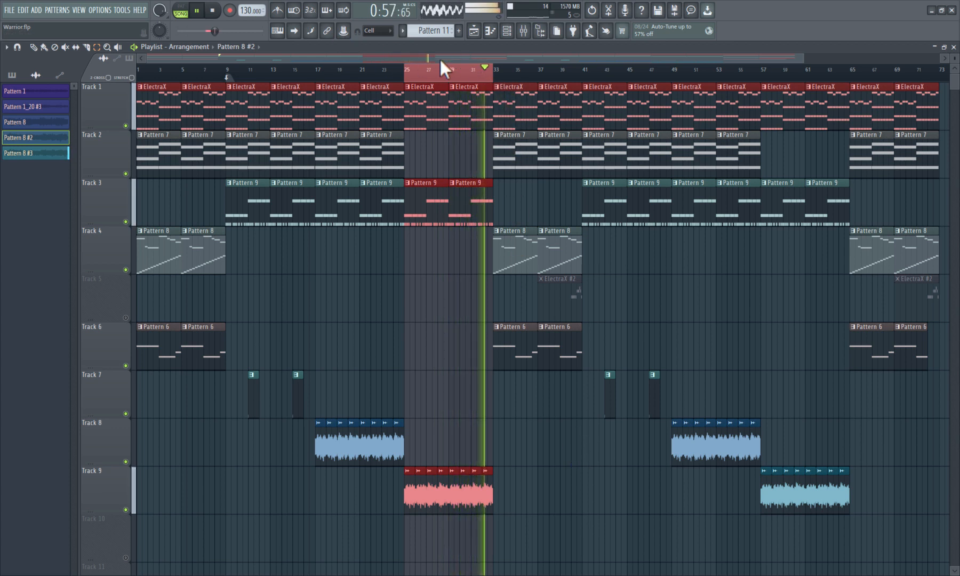
key(space)
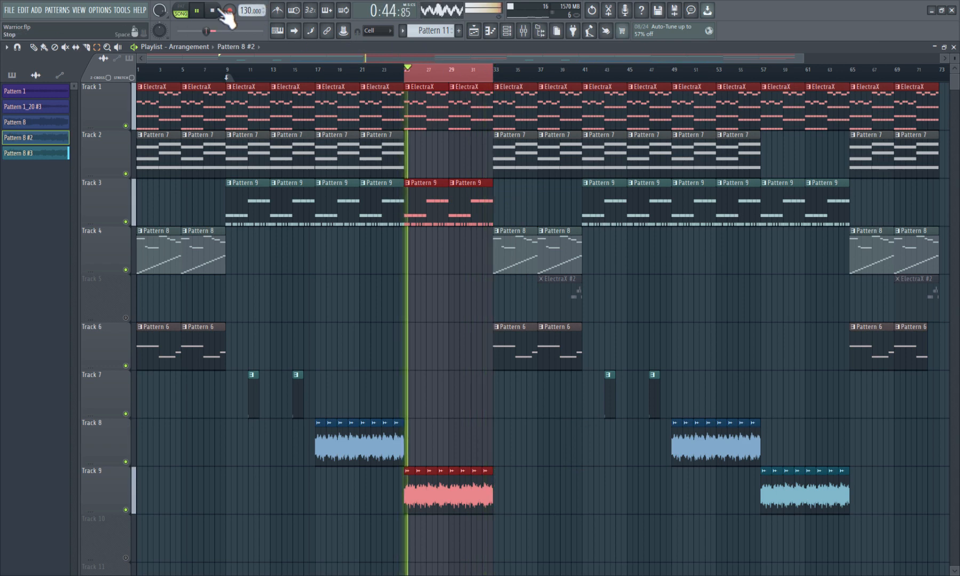
Move the loop selection to the section from bar 33 to bar 41
key(ctrl+d)
drag(396, 58, 384, 76)
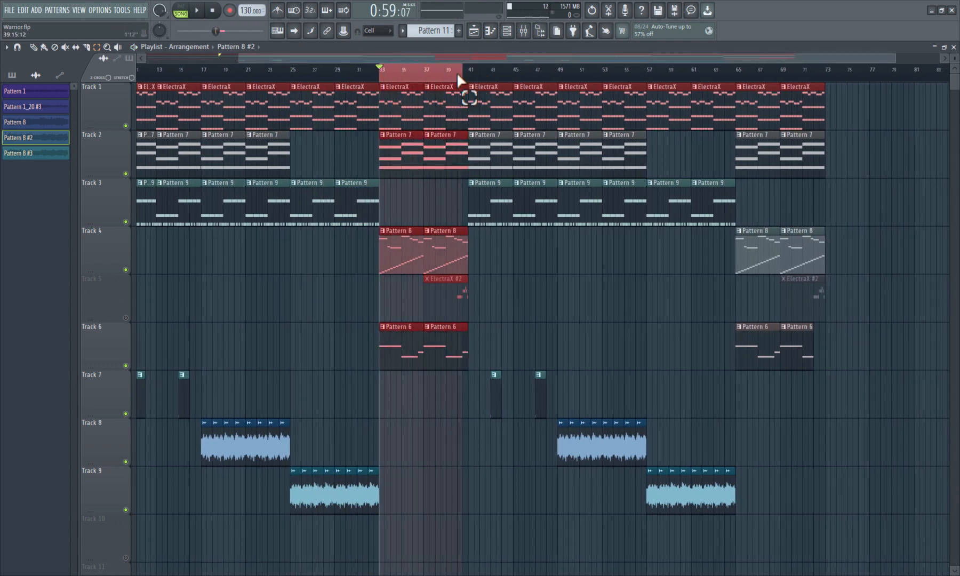
drag(457, 72, 383, 88)
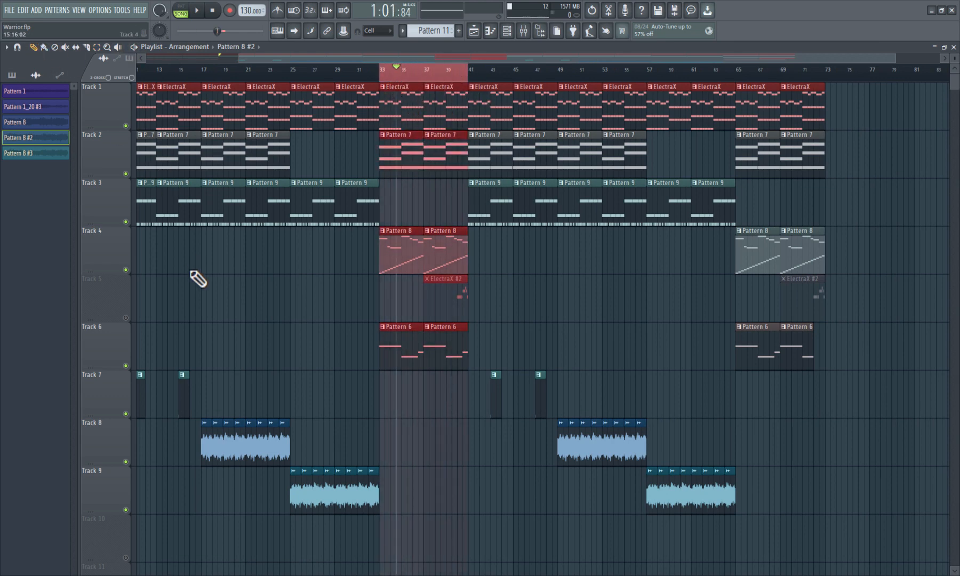
Unmute track 5, open the ElectraX #2 clip's Snare - Plug sampler and display its notes in the piano roll
double_click(435, 282)
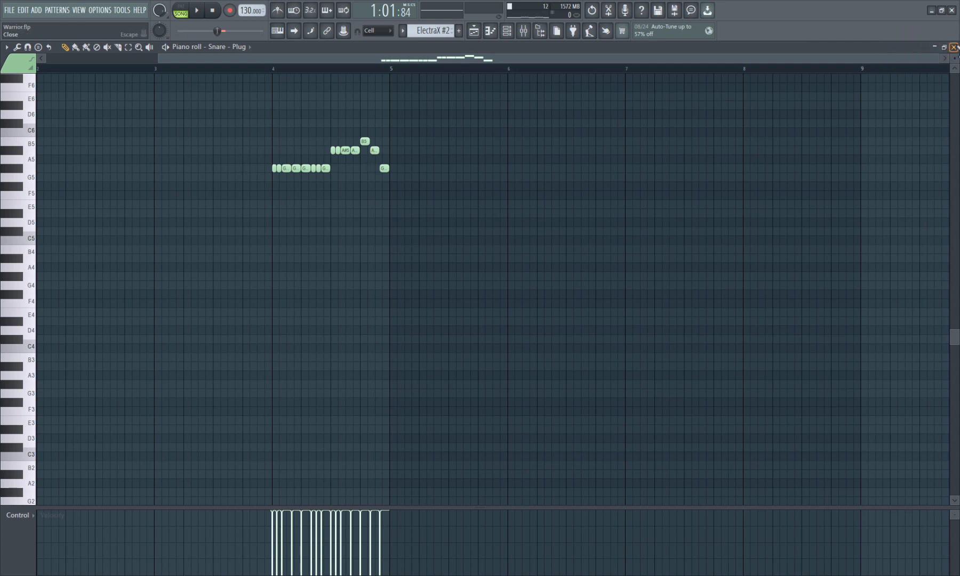
click(953, 47)
click(213, 184)
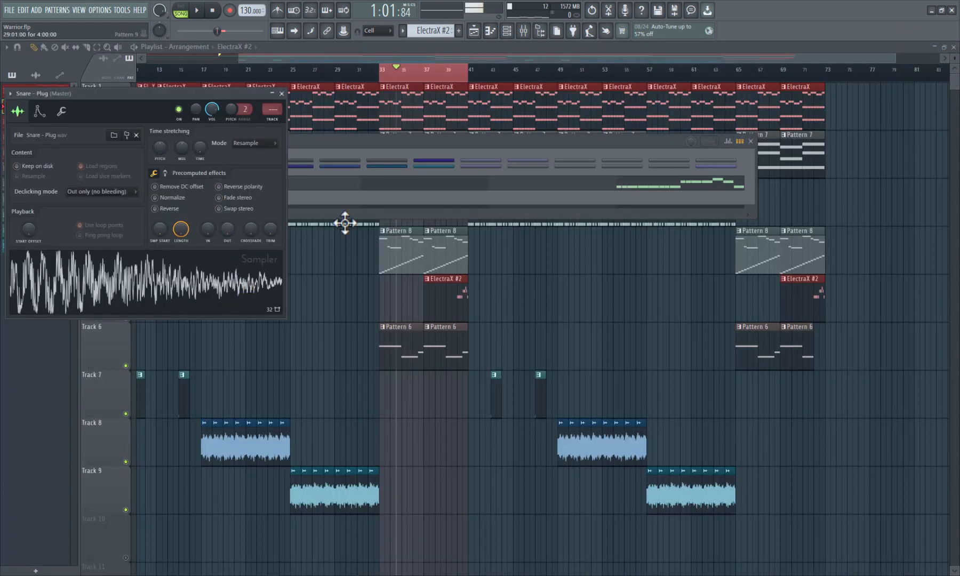
click(581, 183)
Audition the ElectraX #2 snare roll in pattern mode, stop it, switch back to song mode and return to the playlist
click(184, 11)
click(196, 10)
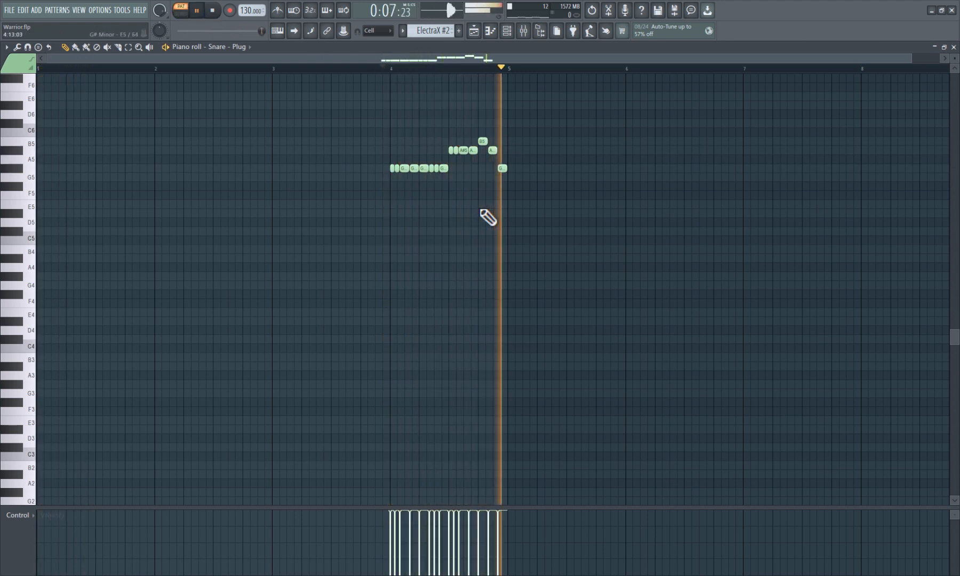
click(212, 11)
click(181, 13)
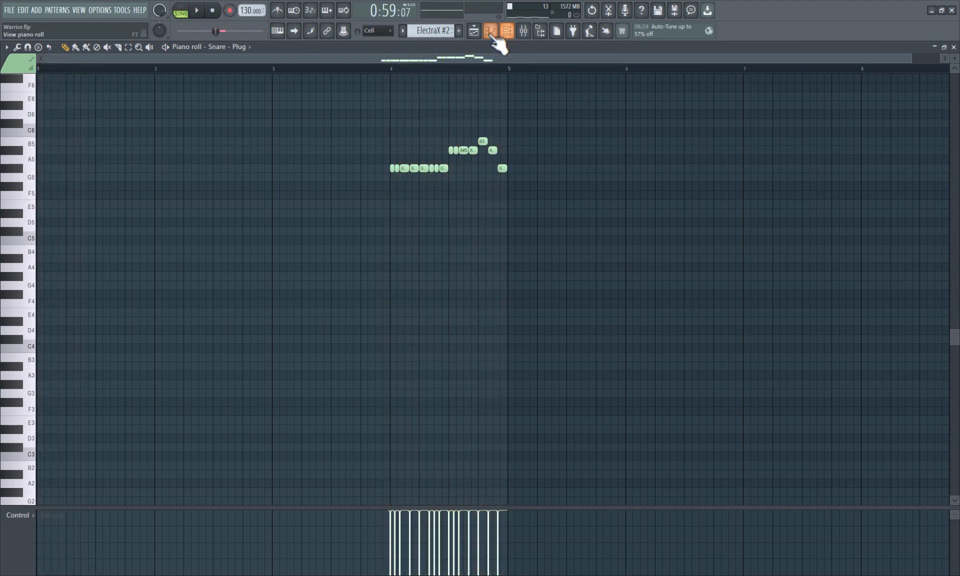
click(474, 31)
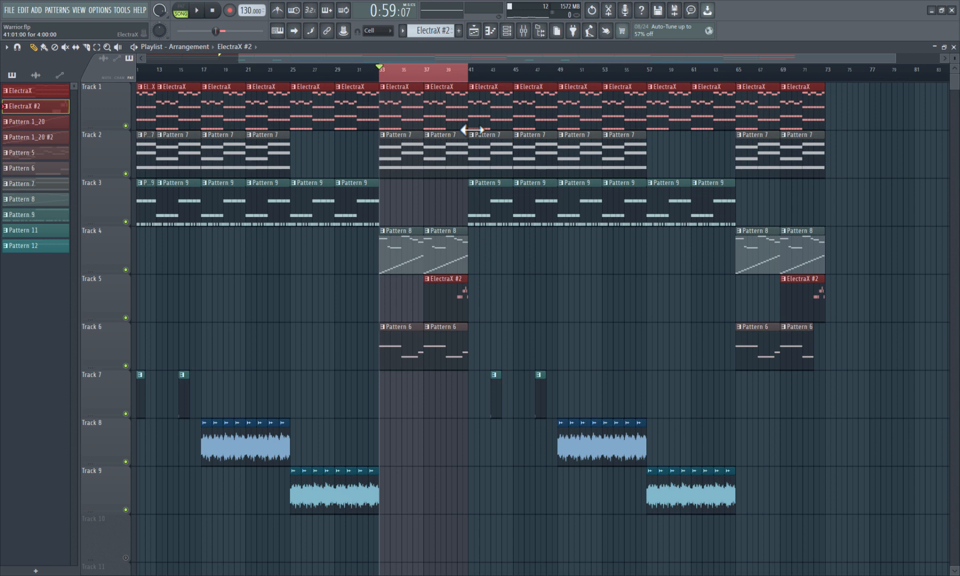
Play the song from bar 37, clear the loop selection to let playback run on through the following sections, then stop
click(427, 75)
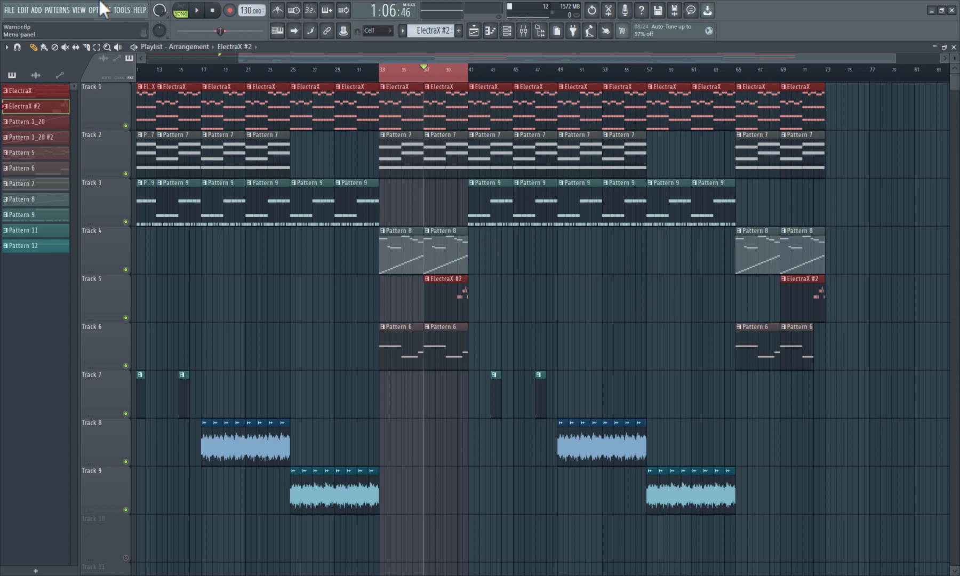
click(198, 12)
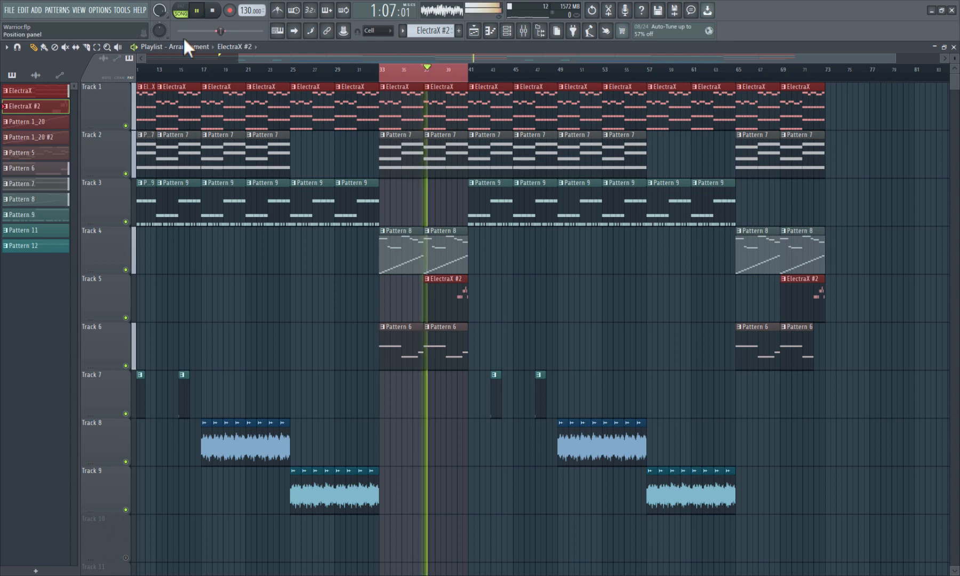
click(97, 47)
click(410, 75)
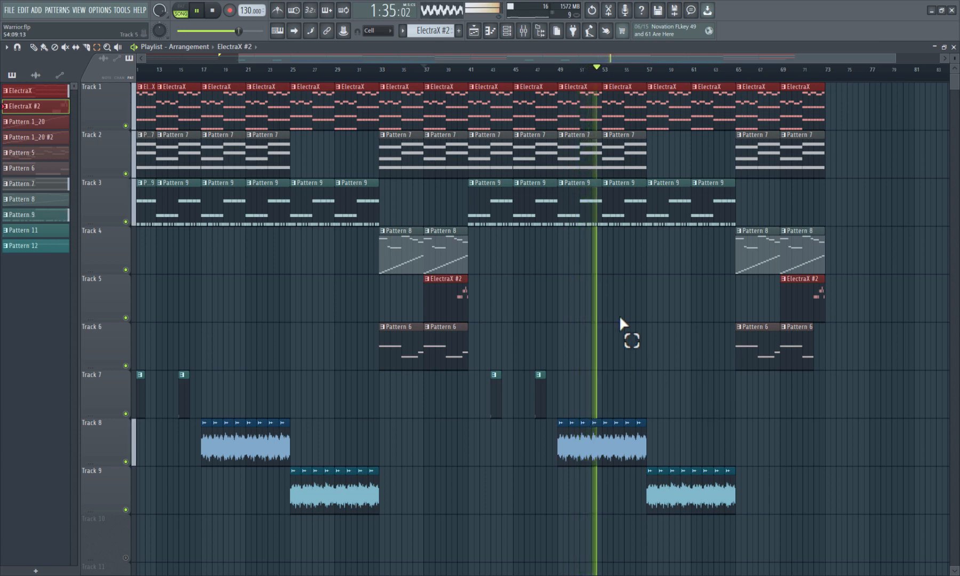
click(213, 10)
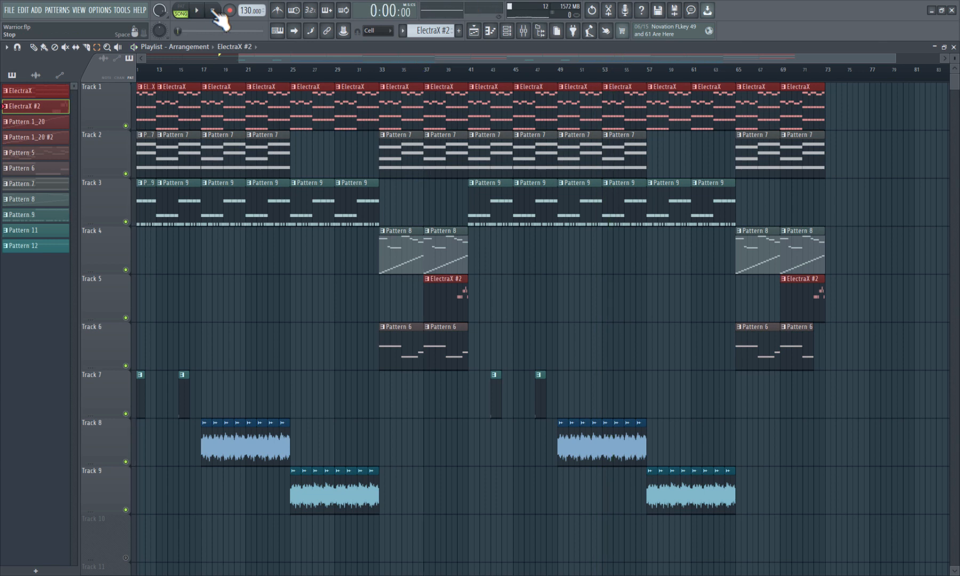